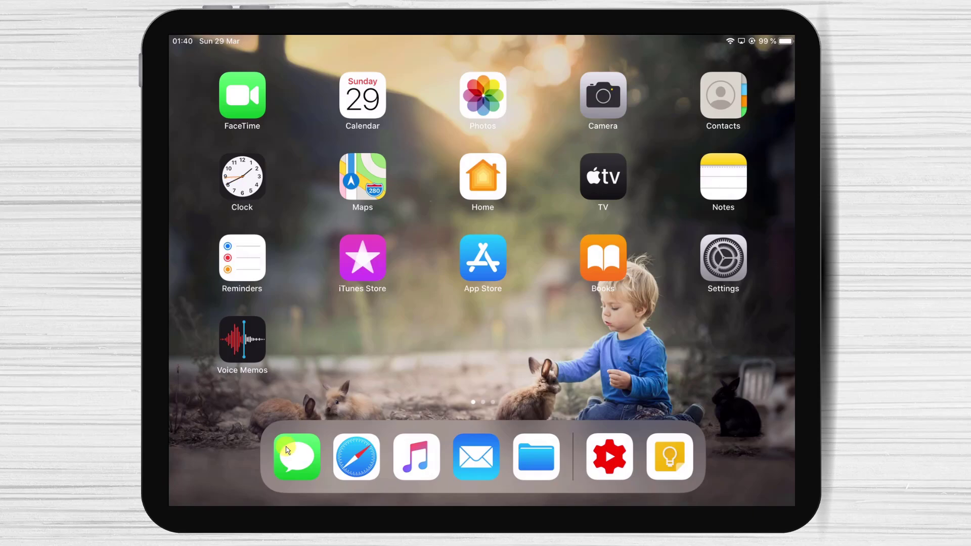
Step: Search the App Store for 'zoom cloud meetings' to list the ZOOM Cloud Meetings app
click(486, 272)
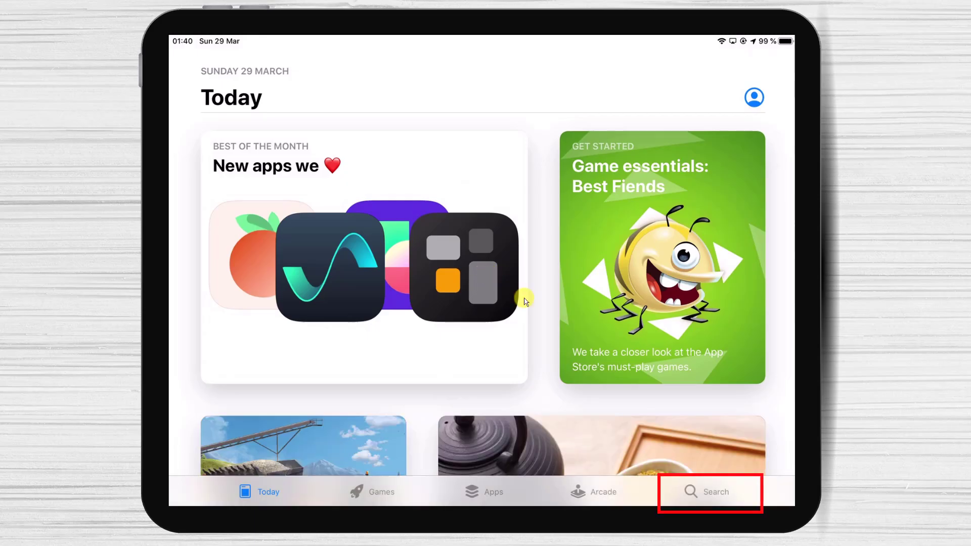
click(700, 493)
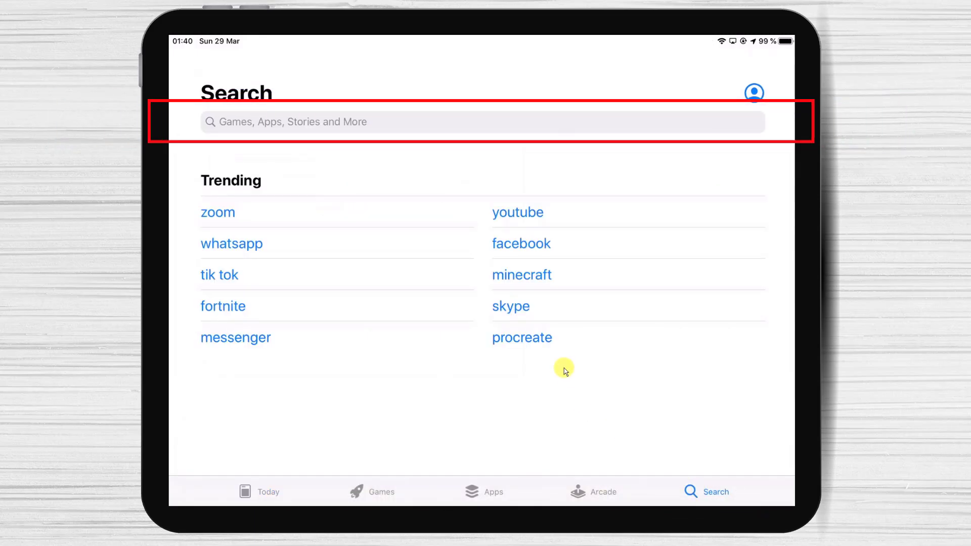
click(315, 124)
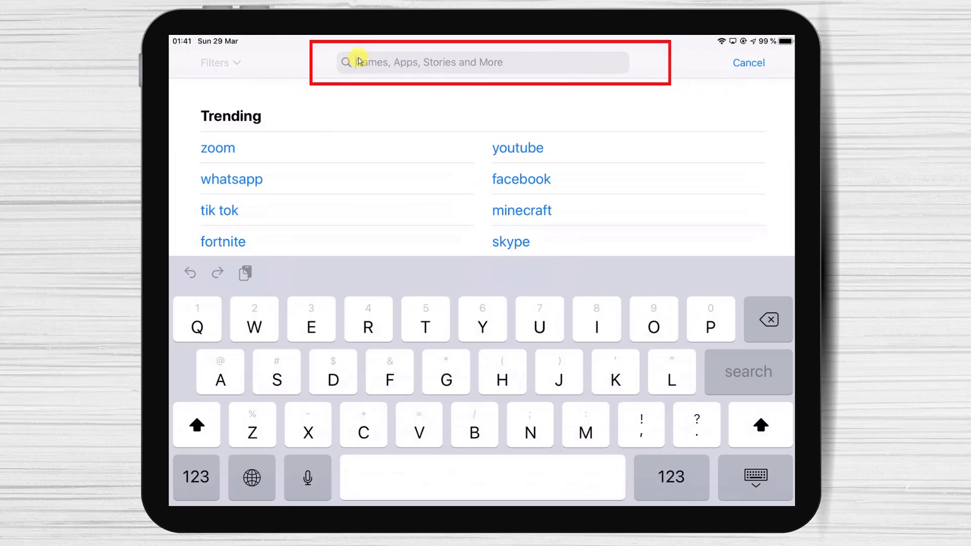
text(Zoom)
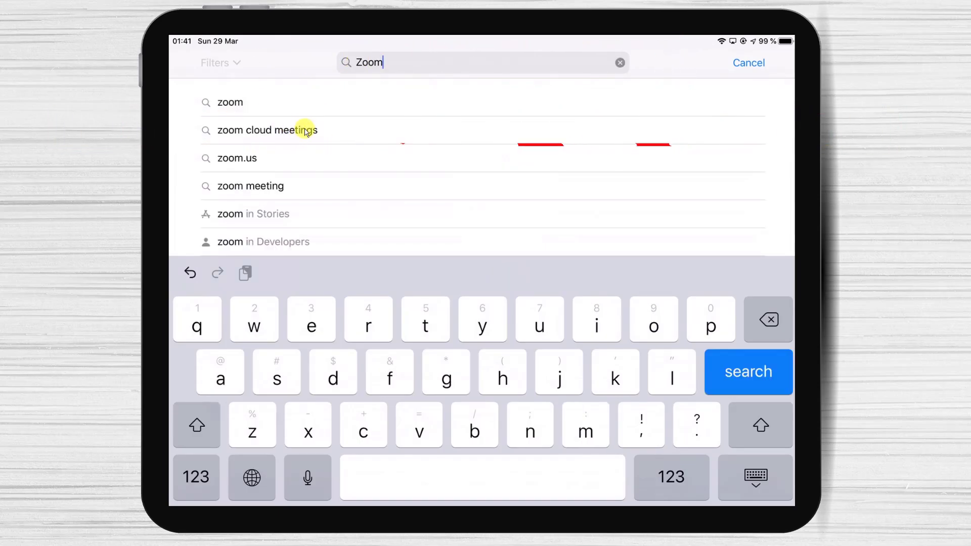
click(306, 131)
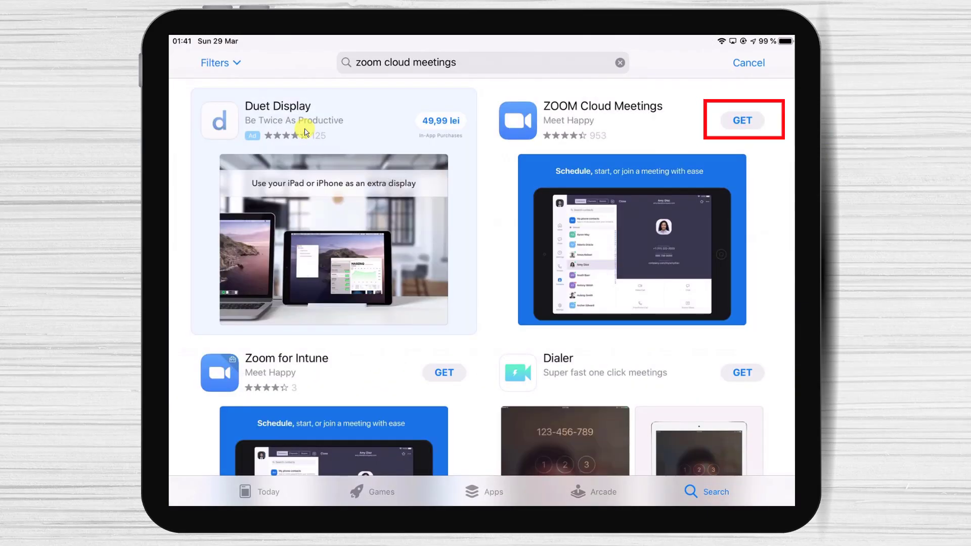
Step: Download ZOOM Cloud Meetings and launch it to the Start a Meeting screen
click(743, 123)
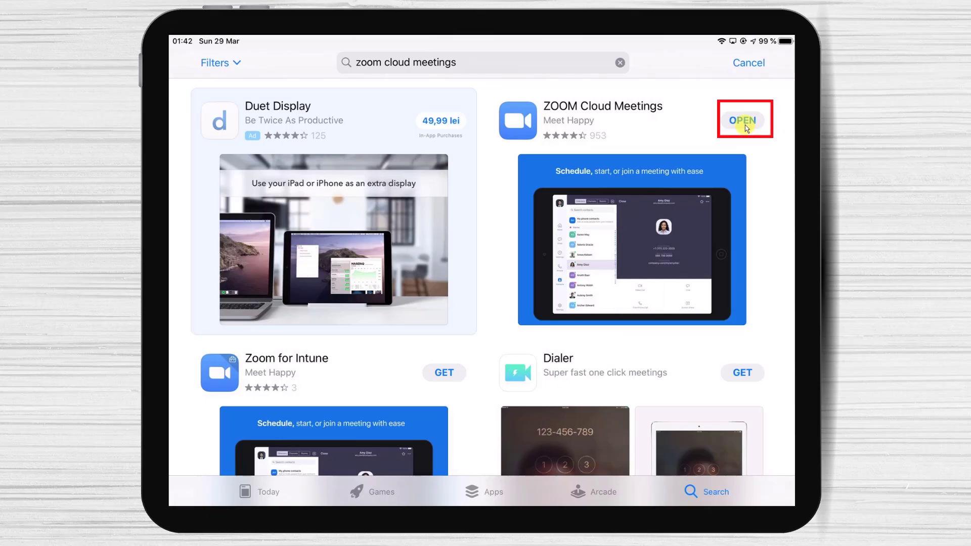
click(745, 125)
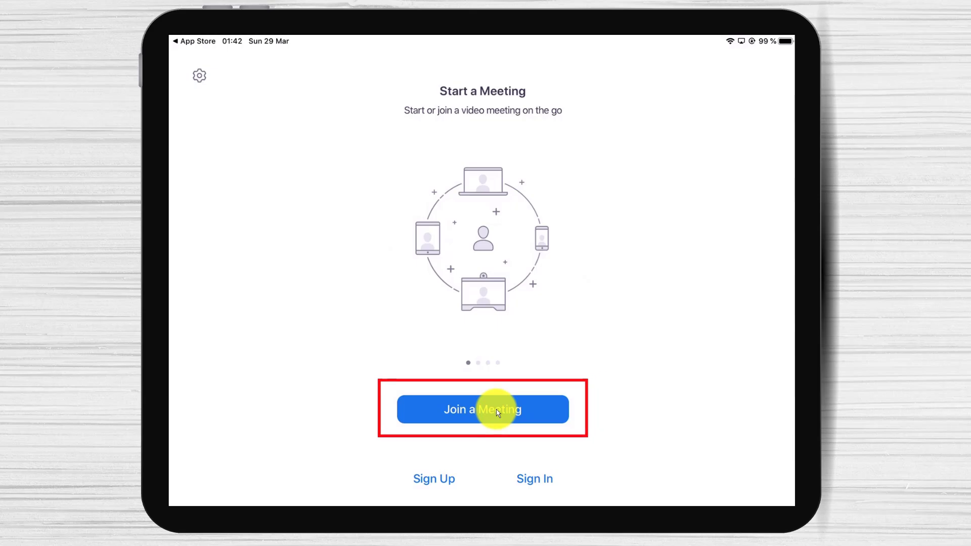
Step: Join meeting ID 918 672 718 as a guest, reaching the password prompt
click(498, 411)
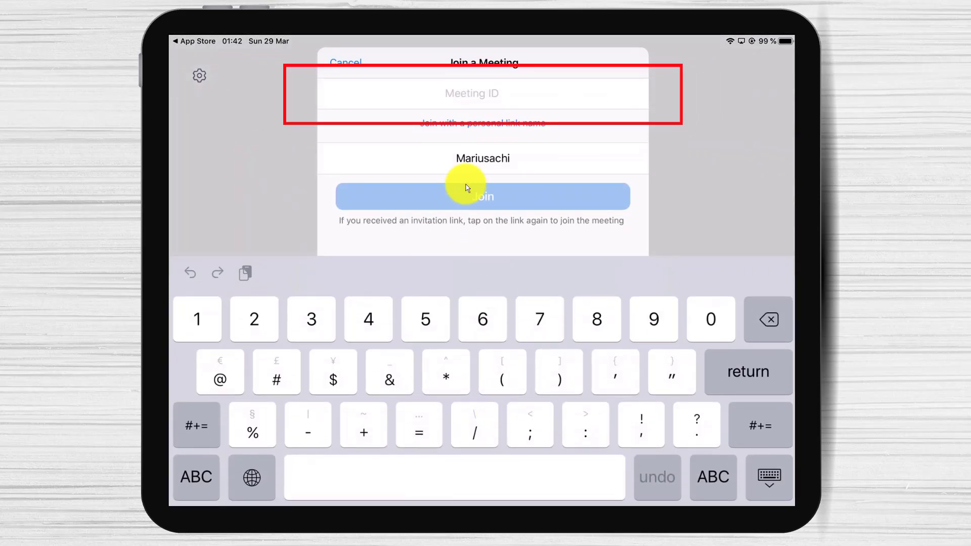
text(918 672 718)
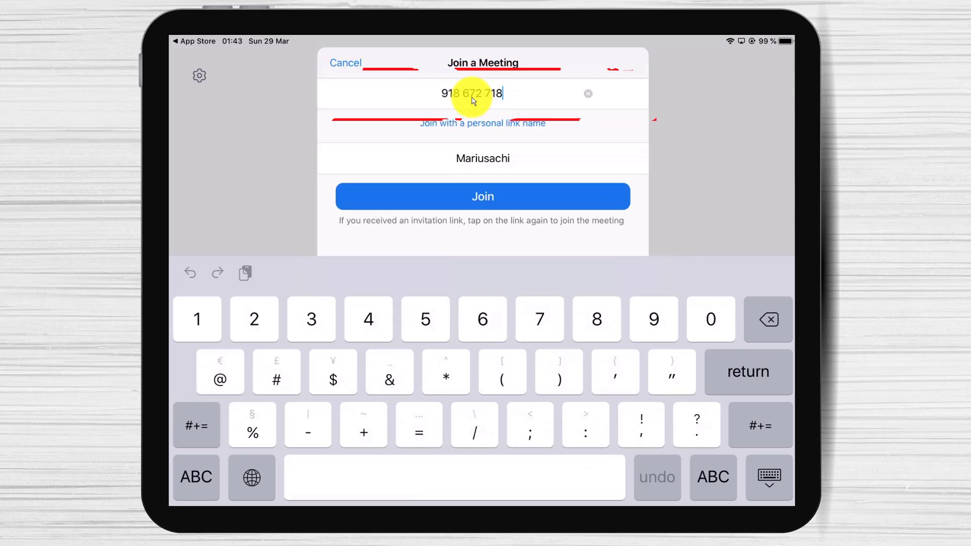
key(Escape)
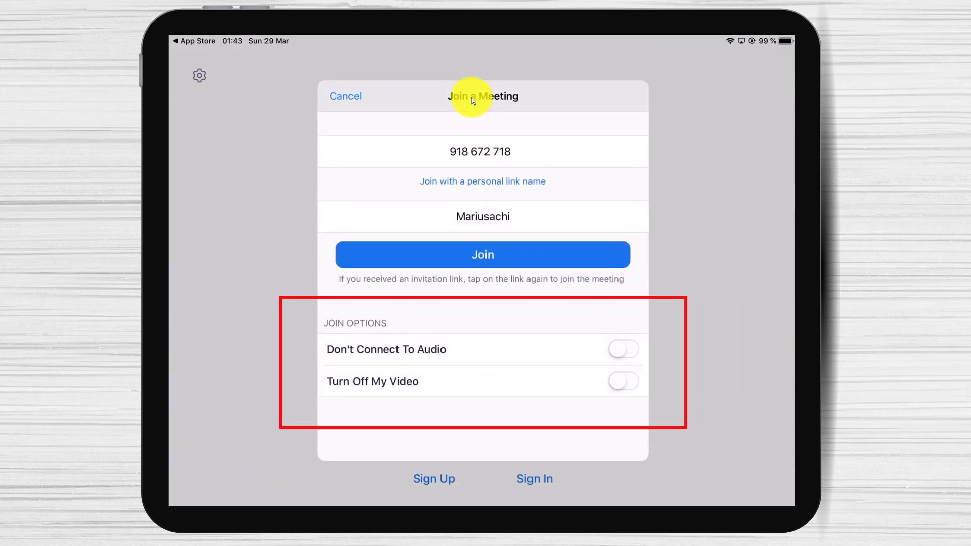
click(498, 259)
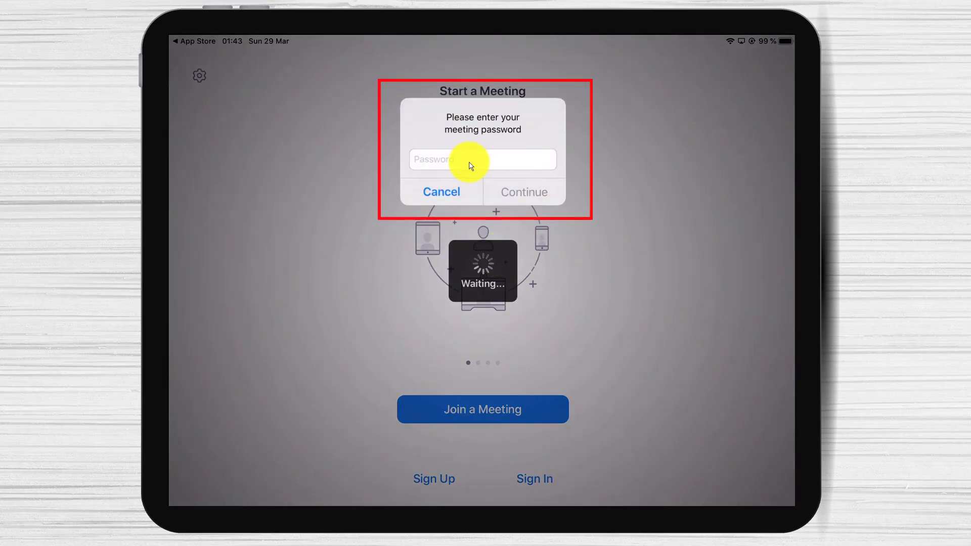
Step: Submit the meeting password and allow Zoom to use the camera
click(470, 165)
key(Return)
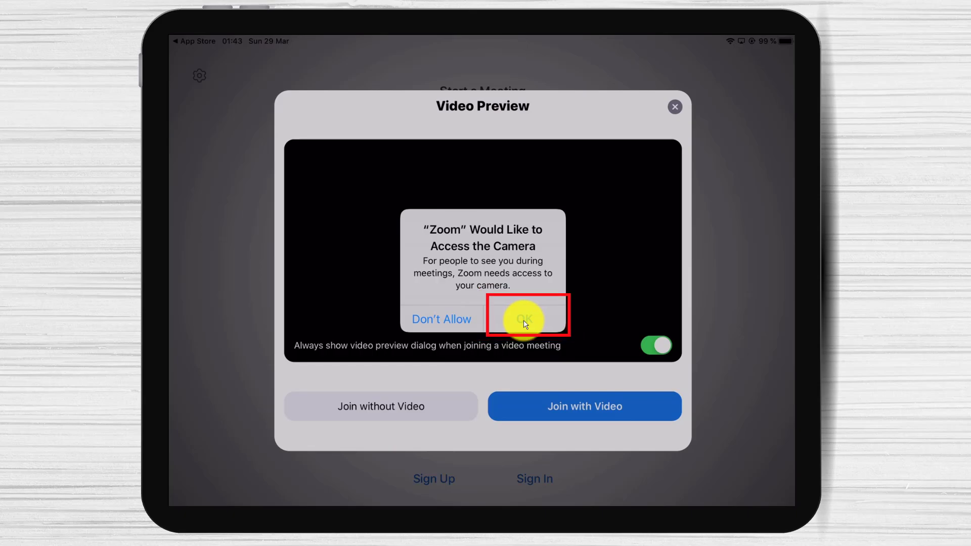
click(524, 321)
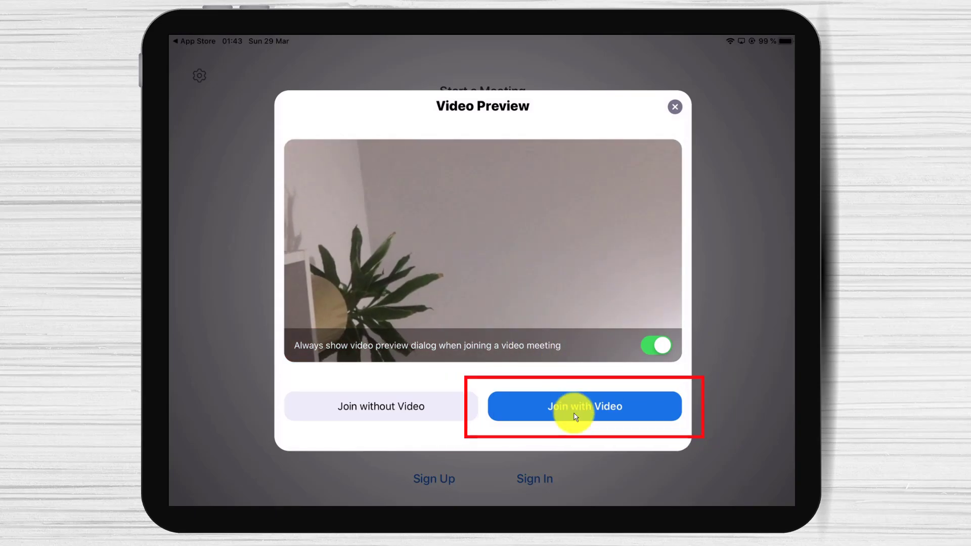
Step: Enter with video on, allow microphone and notifications, and connect audio over the internet
click(553, 410)
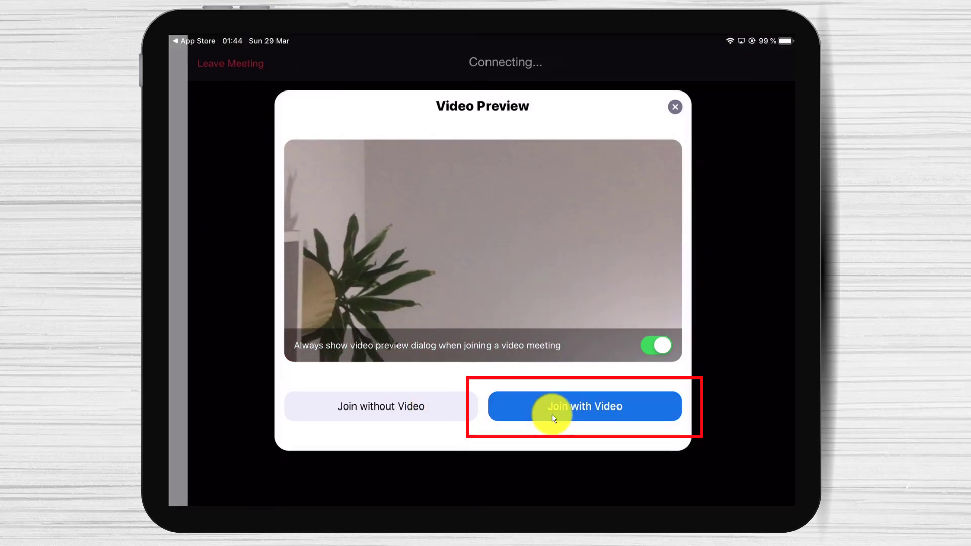
click(535, 322)
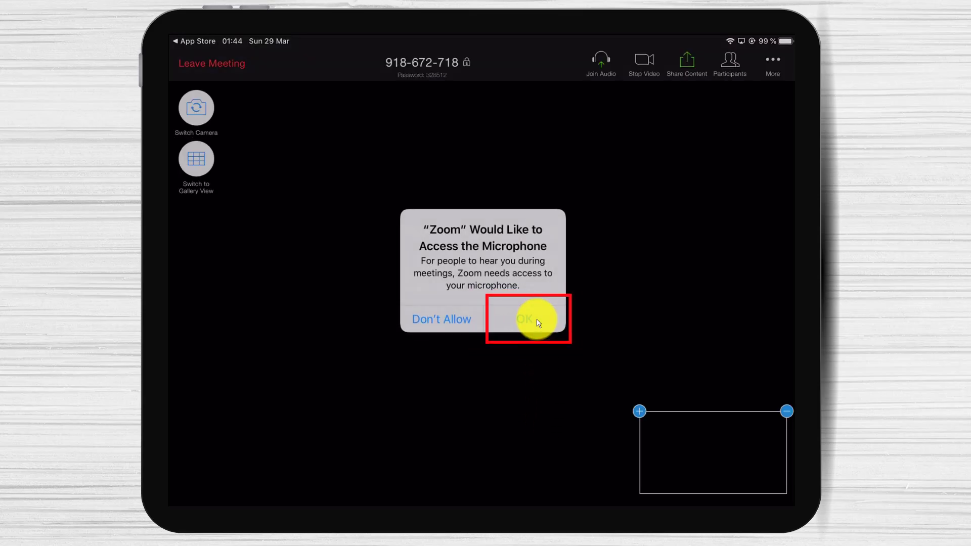
click(536, 322)
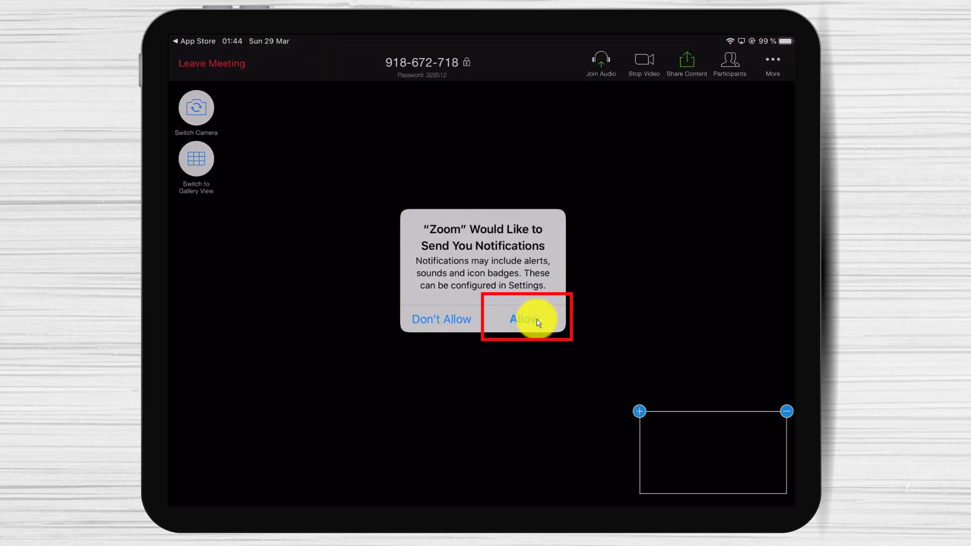
click(537, 323)
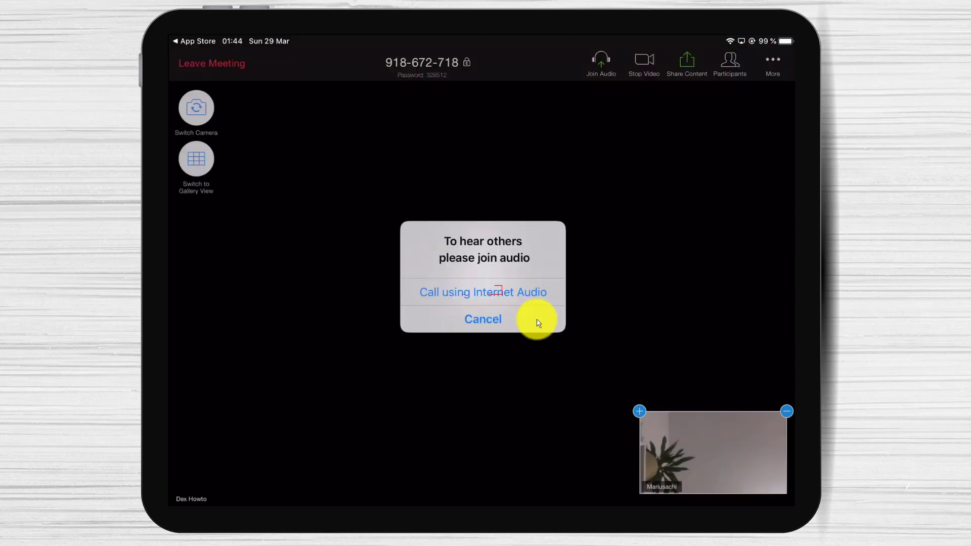
click(500, 299)
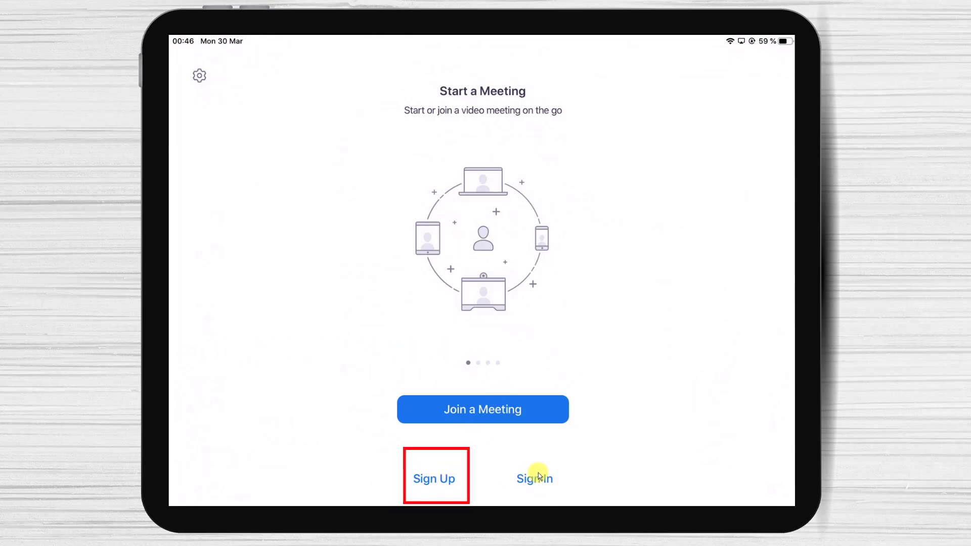
Step: Sign up a new Ipad Test account with email and name, agreeing to the Terms of Service
click(445, 481)
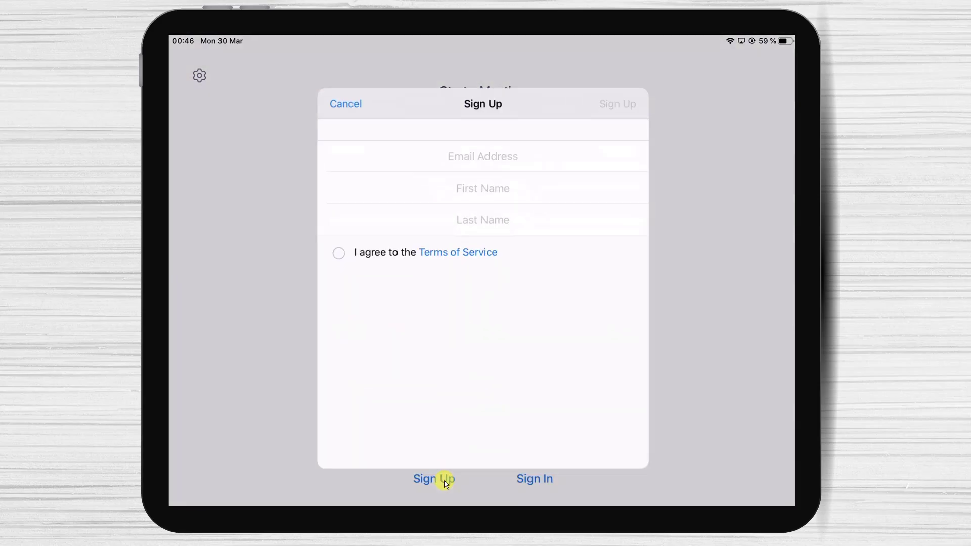
click(496, 149)
click(495, 150)
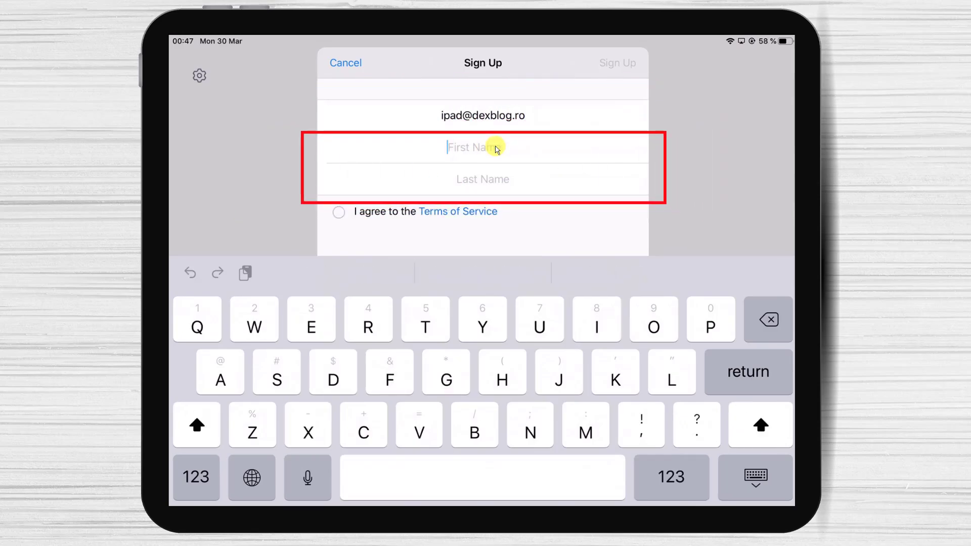
text(Ipad)
key(Tab)
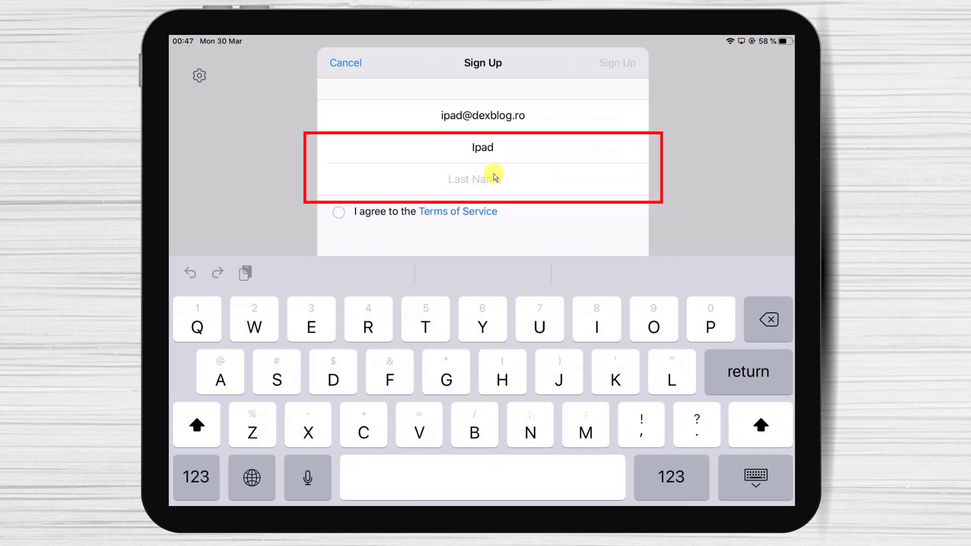
text(Test)
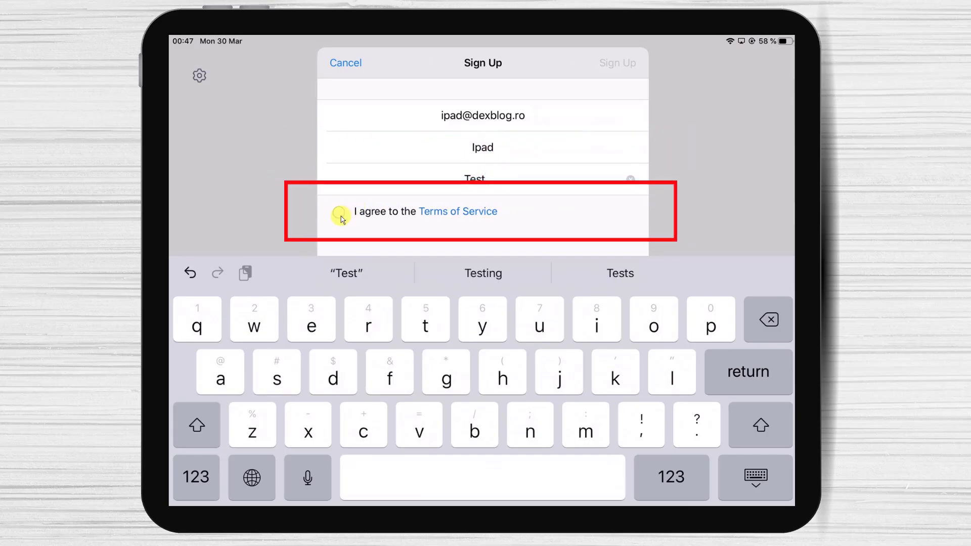
click(339, 215)
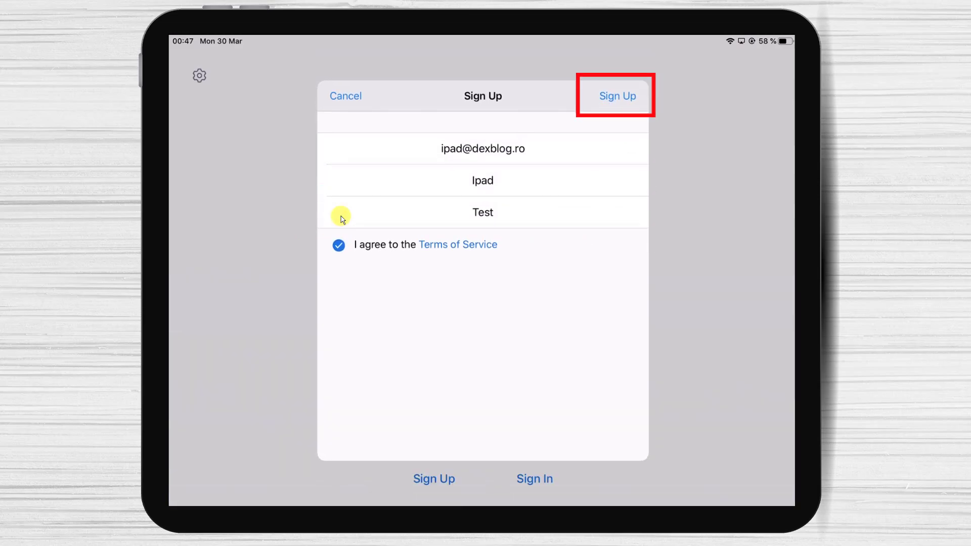
click(612, 100)
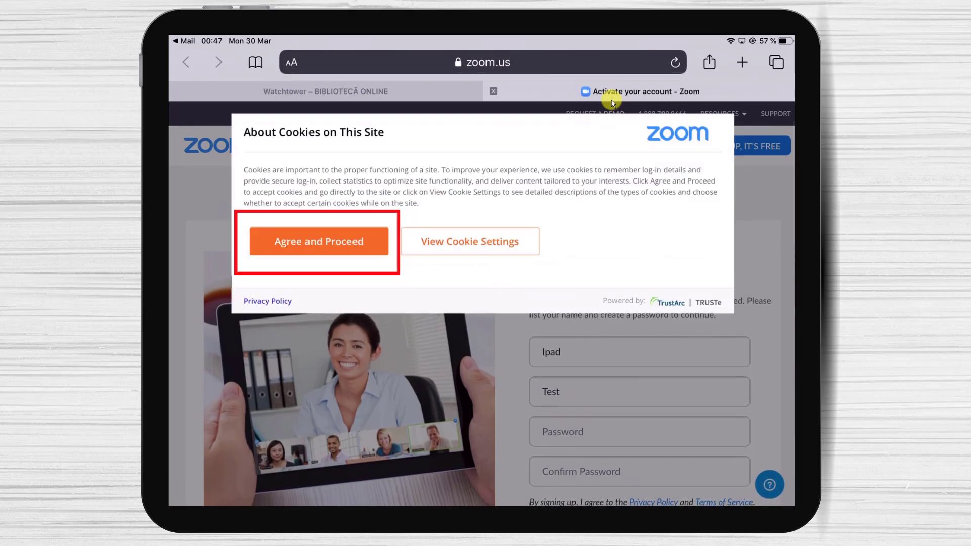
Step: Accept the zoom.us cookies and set the account password to continue setup
click(328, 246)
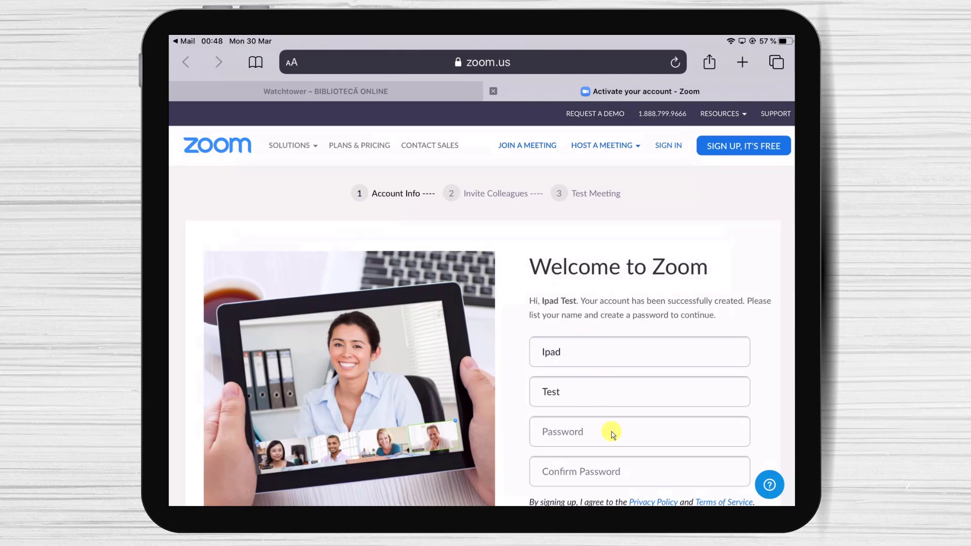
scroll(611, 435, down, 3)
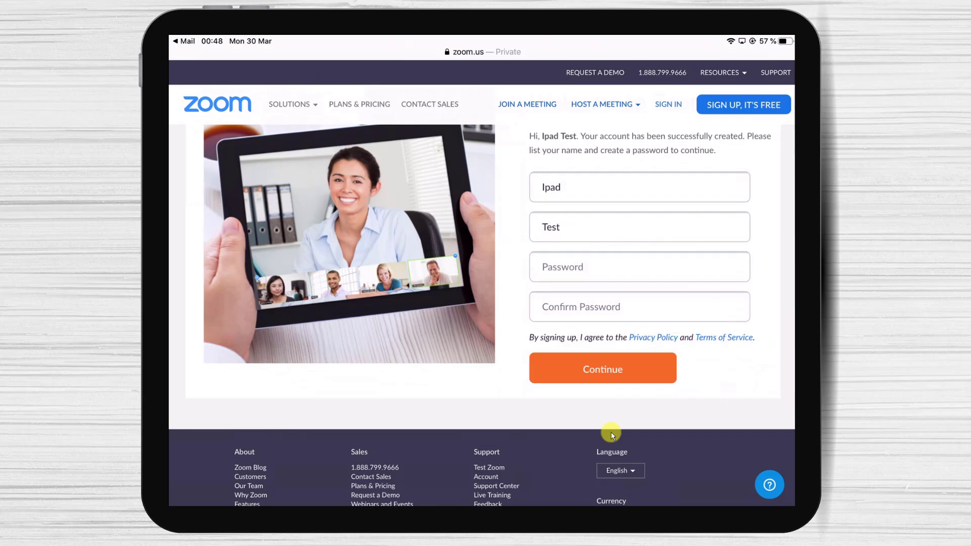
click(626, 455)
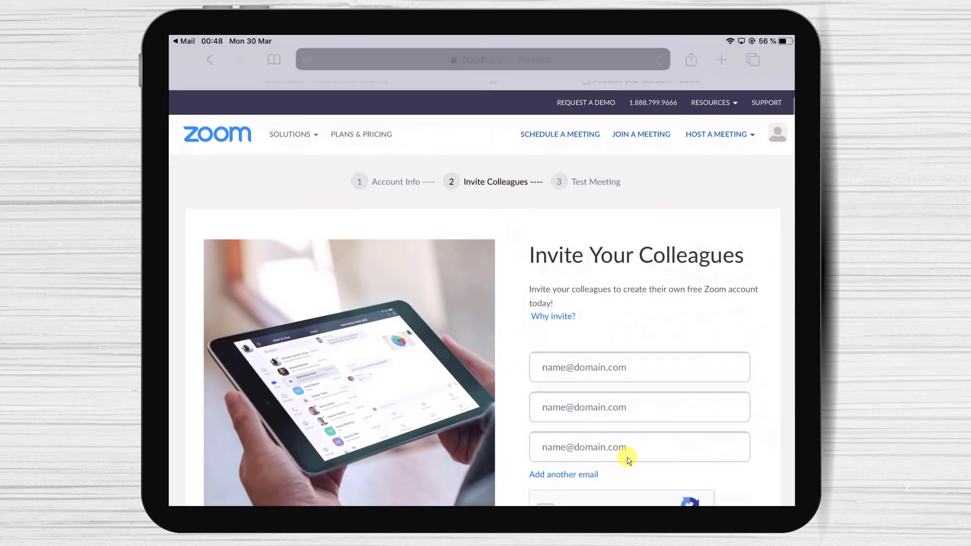
scroll(628, 460, down, 4)
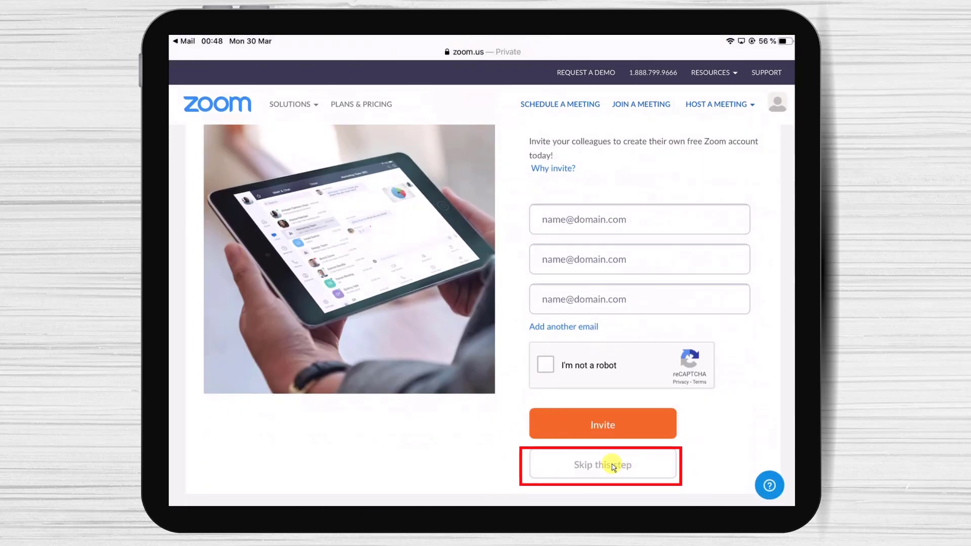
Step: Skip inviting colleagues and return from the browser to the Zoom app
click(614, 465)
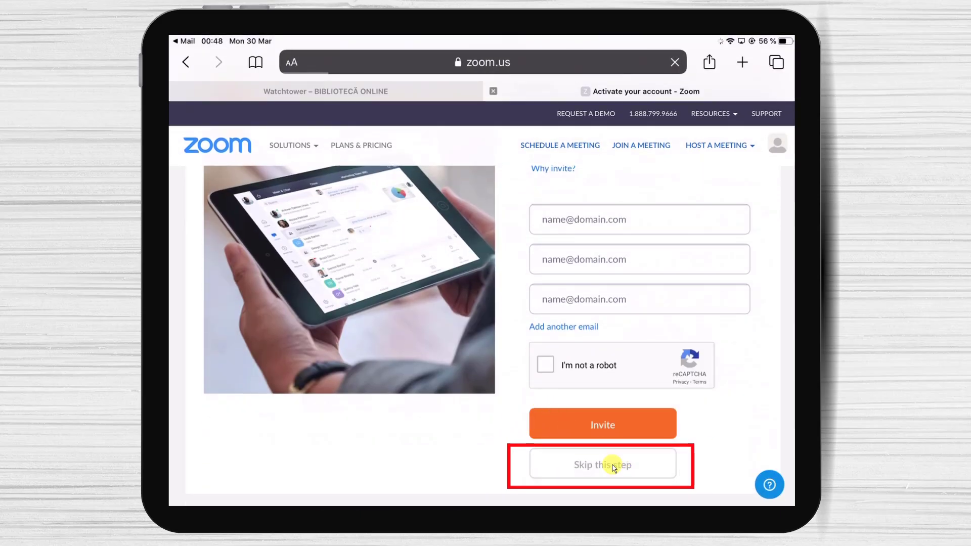
scroll(613, 467, down, 3)
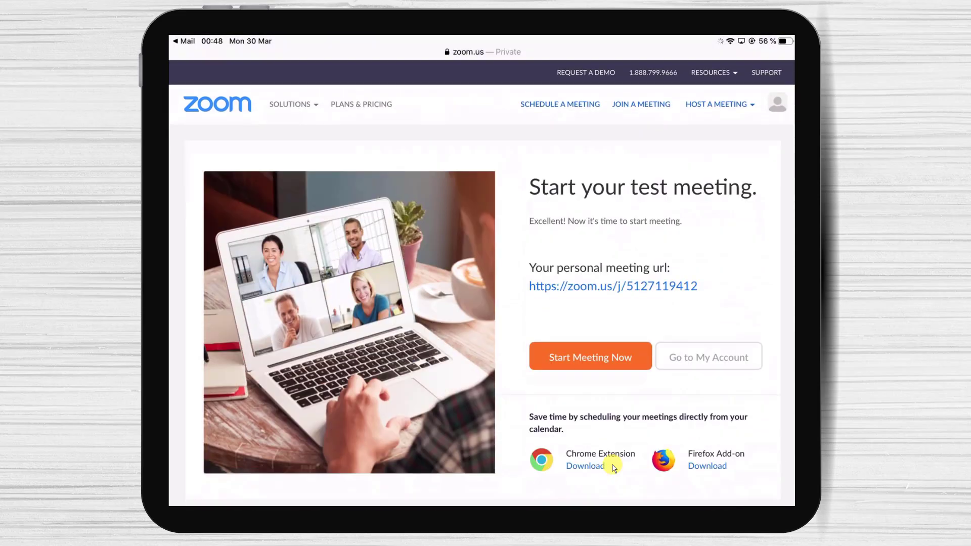
scroll(614, 466, up, 2)
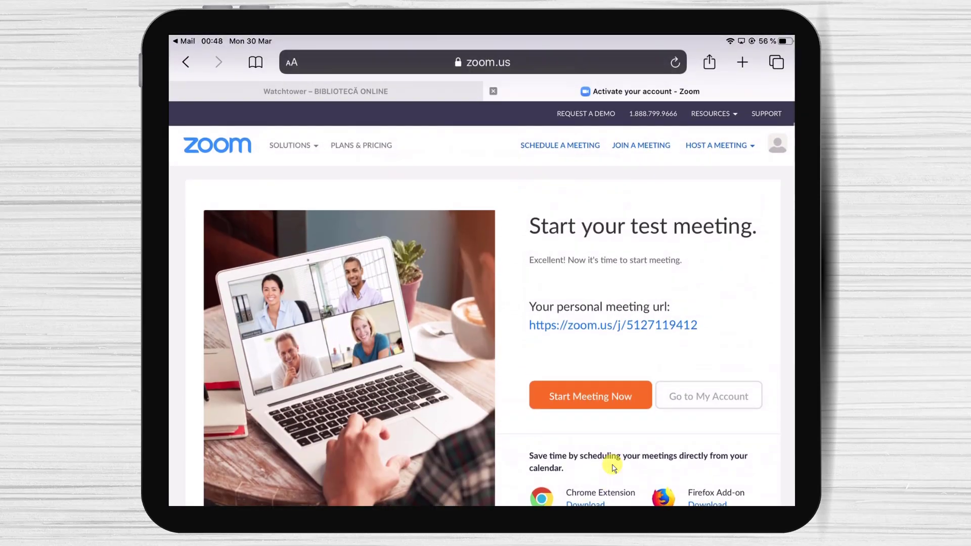
scroll(613, 468, down, 3)
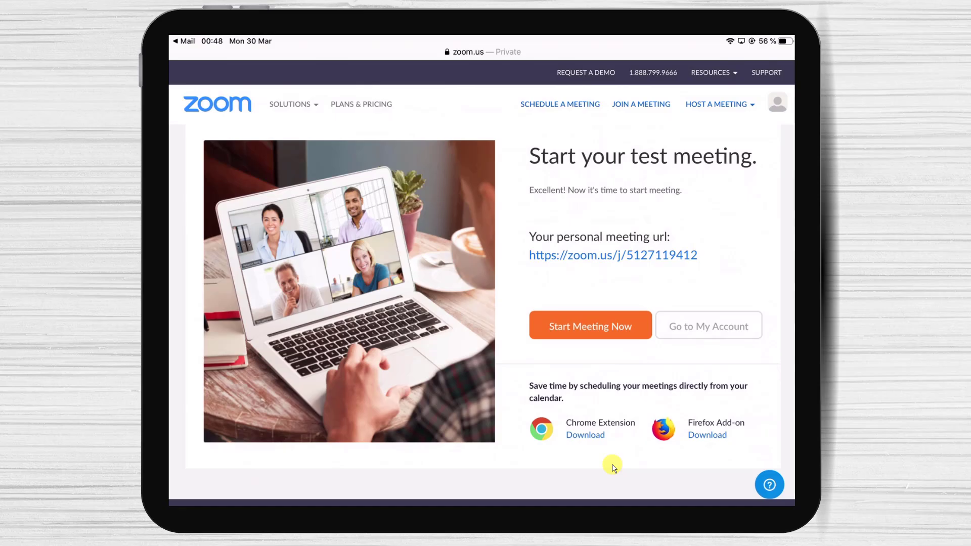
key(super+h)
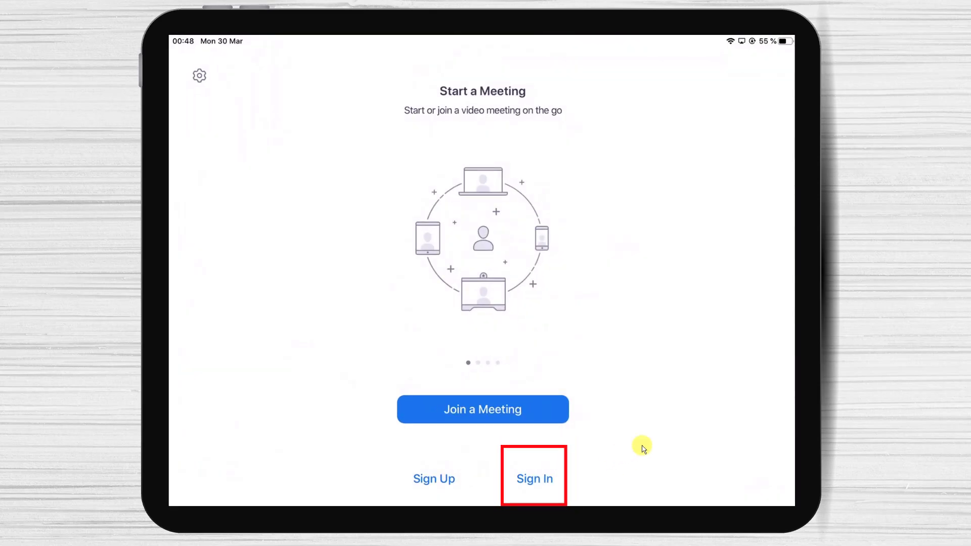
Step: Sign in to Zoom with the new account's email and password
click(534, 478)
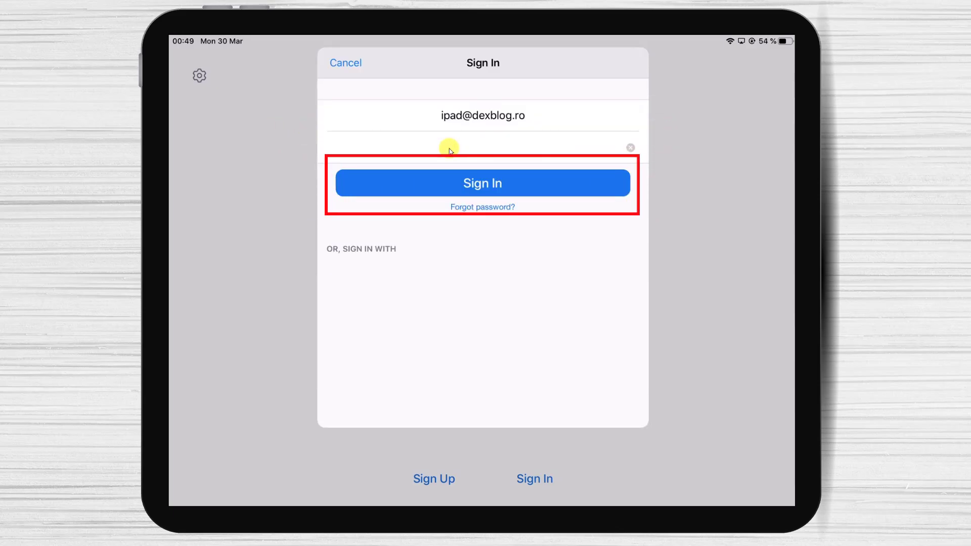
key(Return)
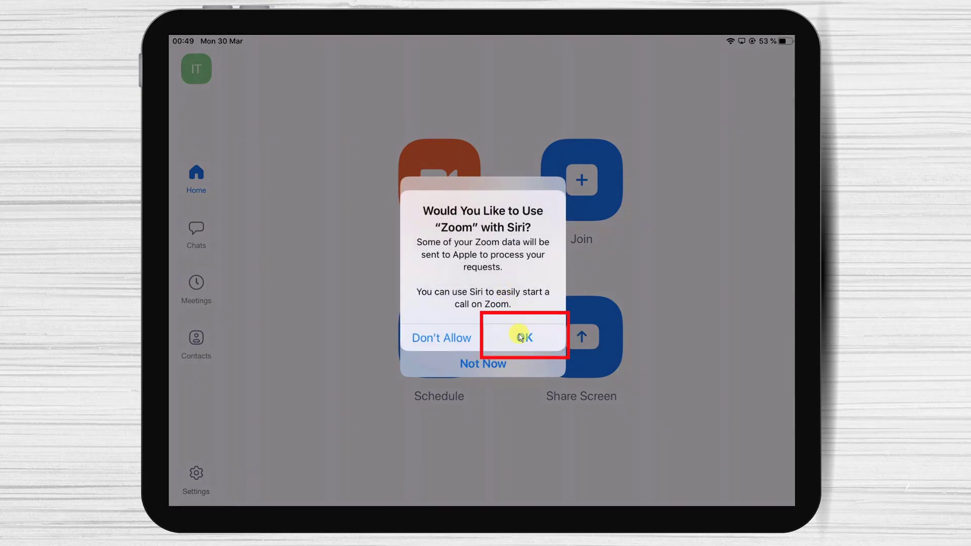
Step: Allow Siri use, save the password to iCloud Keychain and enable Touch ID sign-in
click(524, 336)
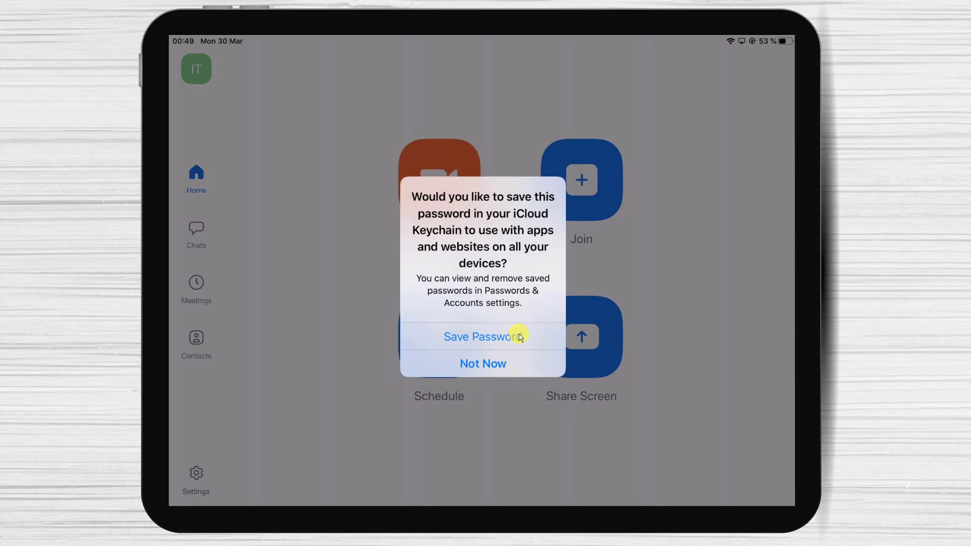
click(521, 337)
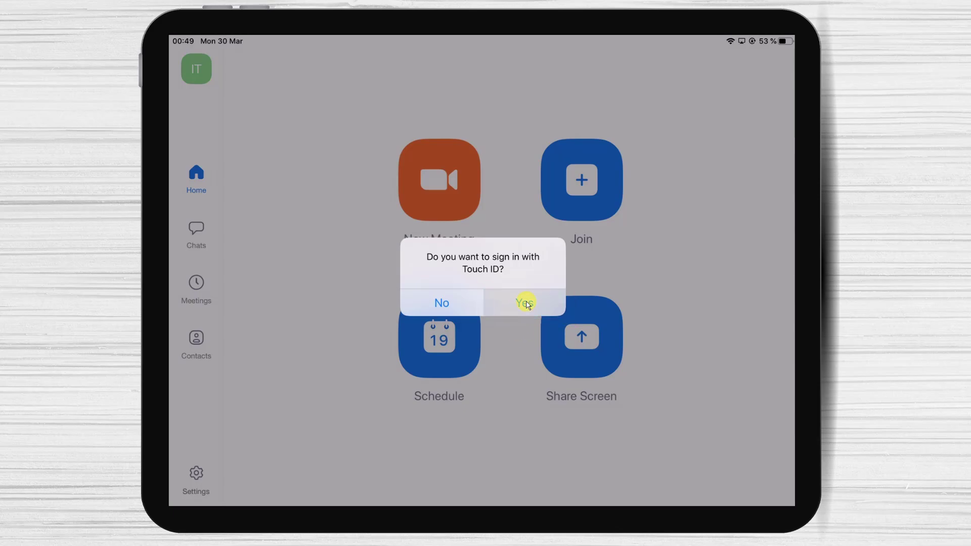
click(526, 304)
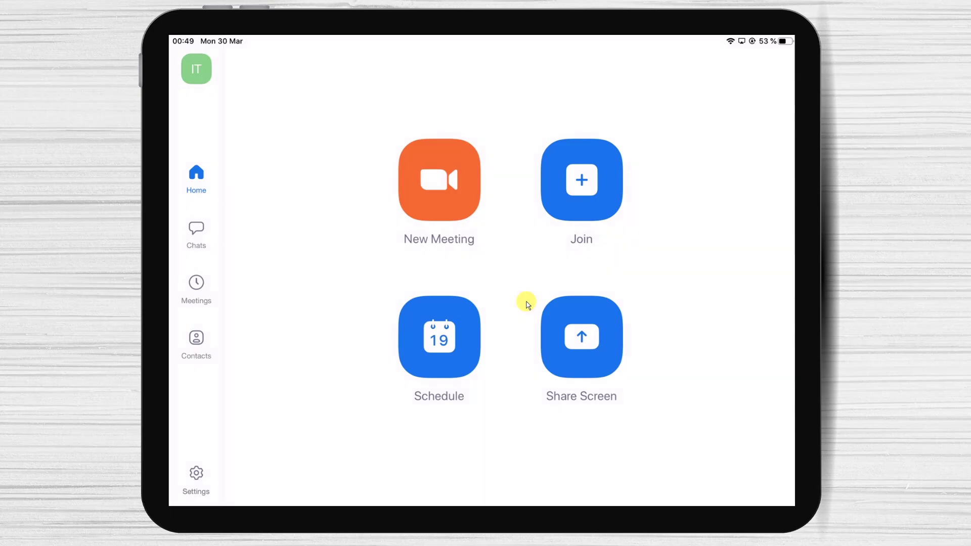
Step: Start instant meeting 977-174-162 and join its audio over the internet
click(441, 204)
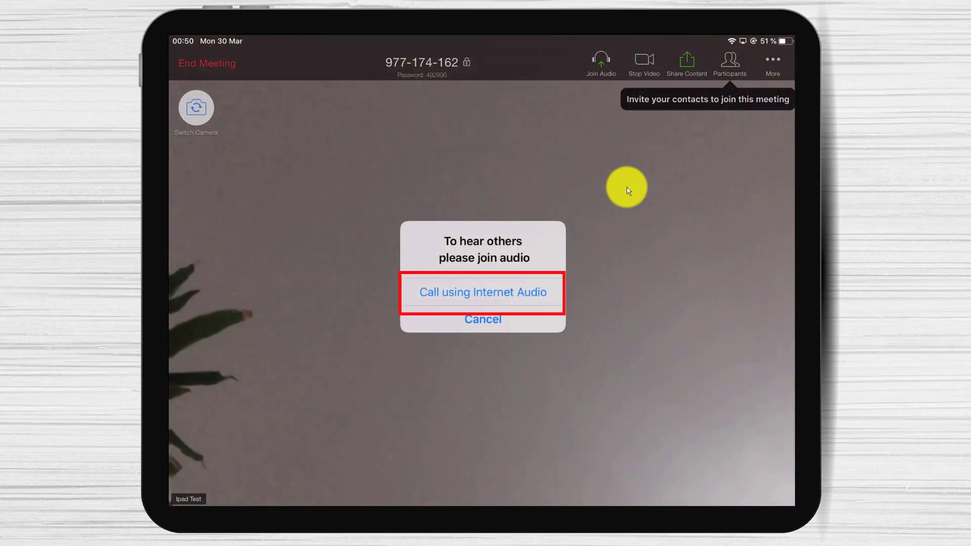
click(524, 289)
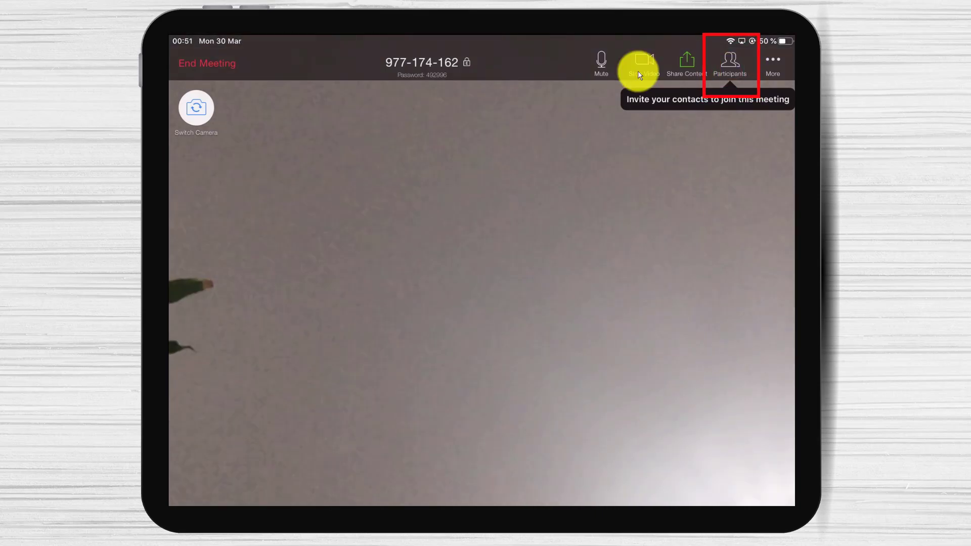
click(733, 67)
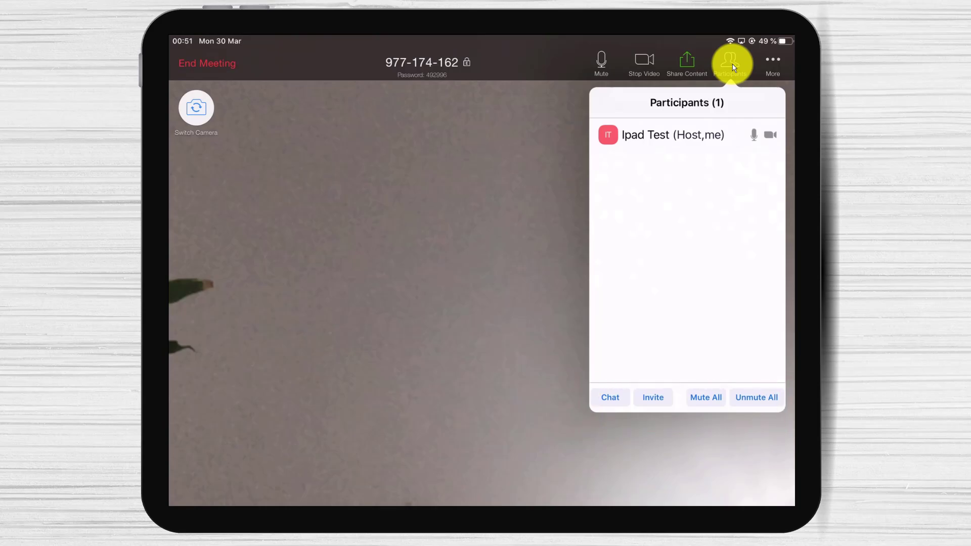
click(733, 67)
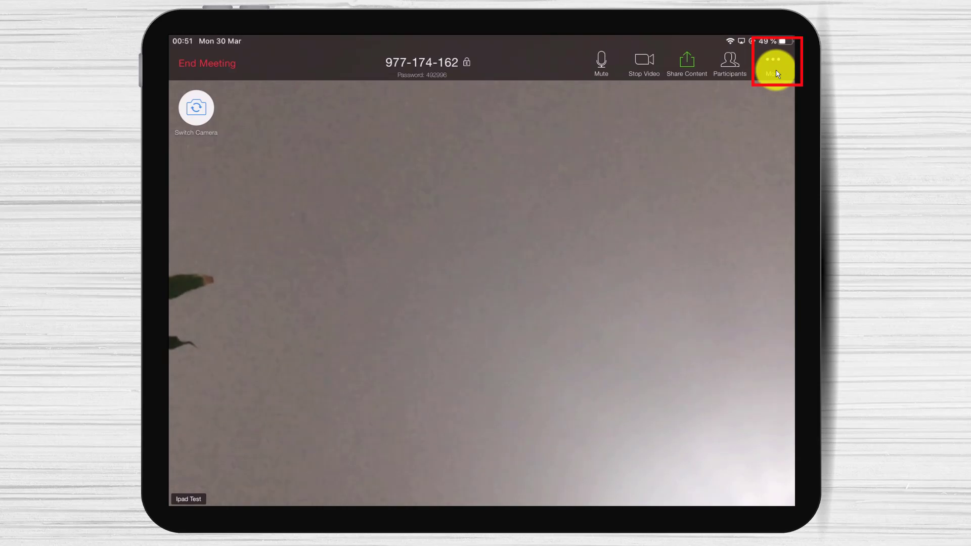
Step: Bring up the meeting's More options and review its Meeting Settings
click(777, 73)
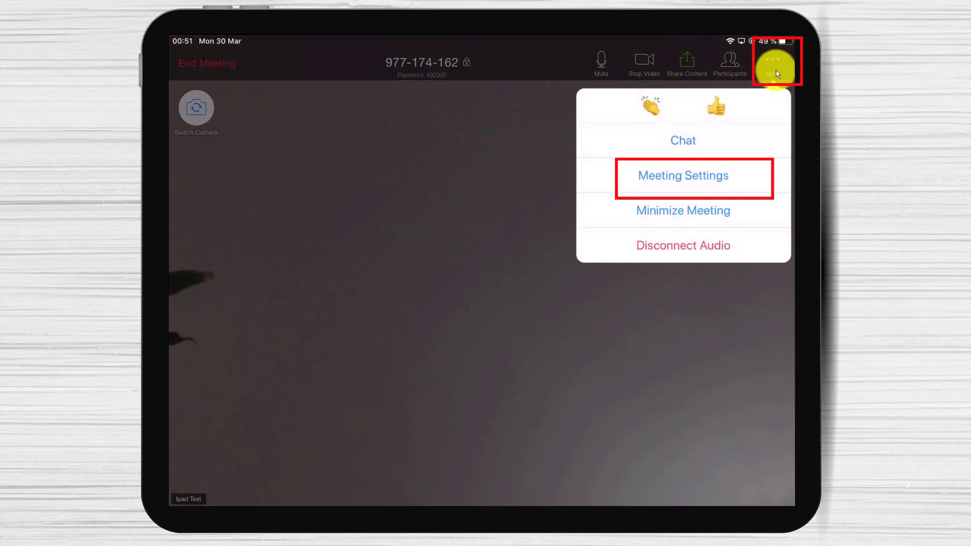
click(718, 180)
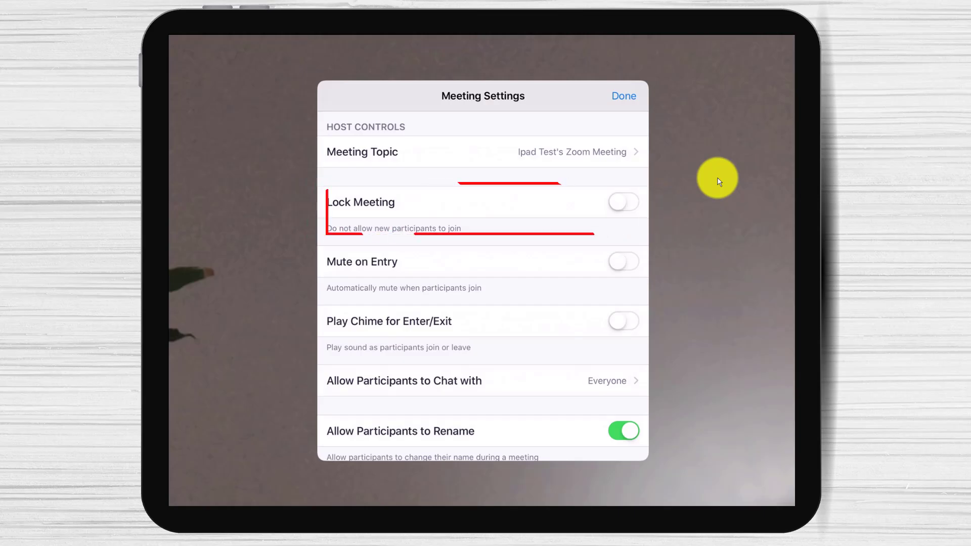
scroll(482, 288, down, 2)
scroll(482, 289, down, 1)
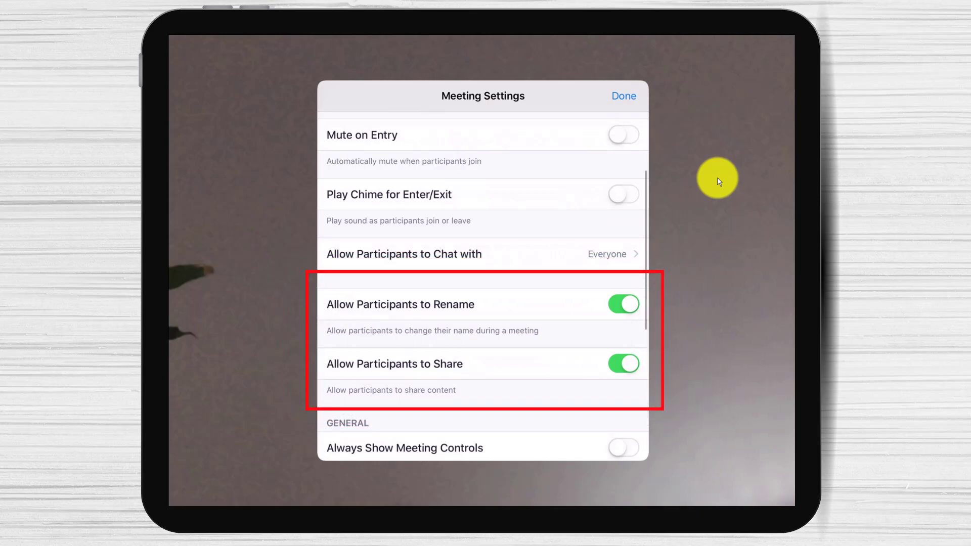
scroll(483, 288, down, 2)
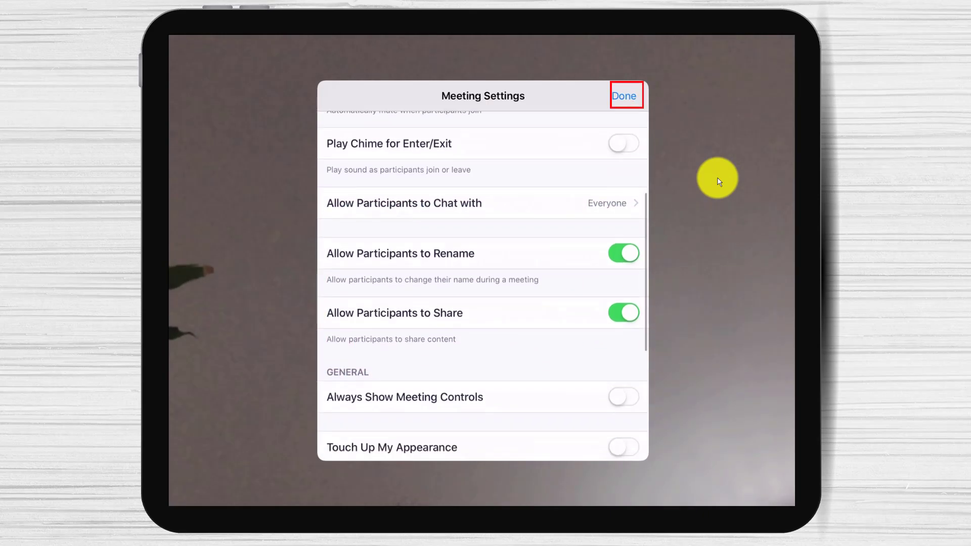
scroll(482, 288, down, 2)
scroll(483, 288, down, 2)
scroll(483, 288, down, 1)
scroll(482, 288, up, 1)
scroll(483, 289, up, 5)
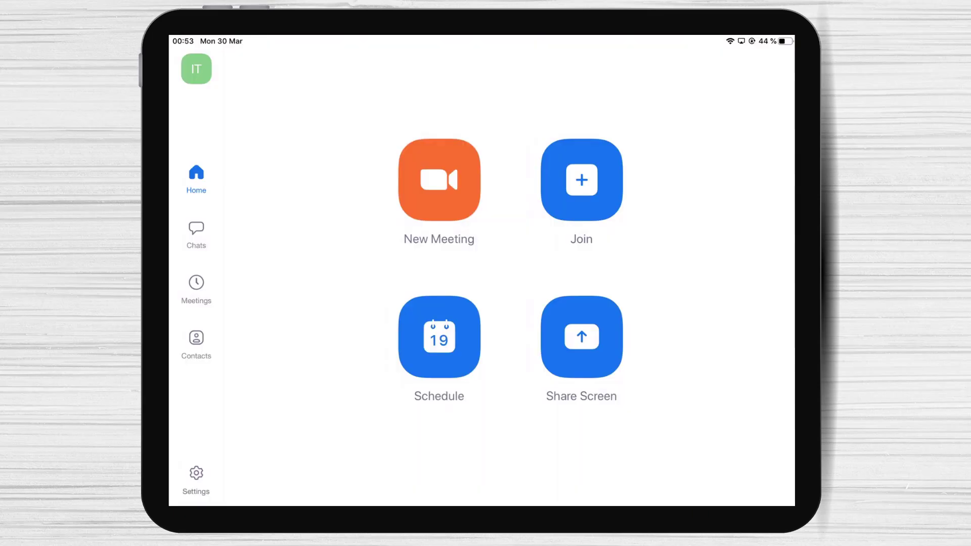
Step: Begin a scheduled meeting titled 'Test eeting' starting 3 Apr 2020 05:45, repeating Weekly
click(438, 346)
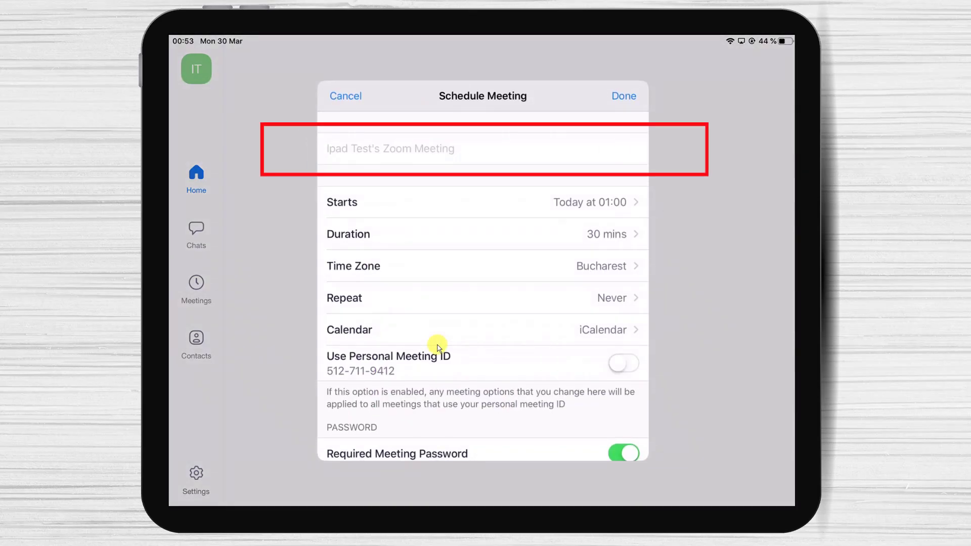
click(480, 149)
text(Test eeting)
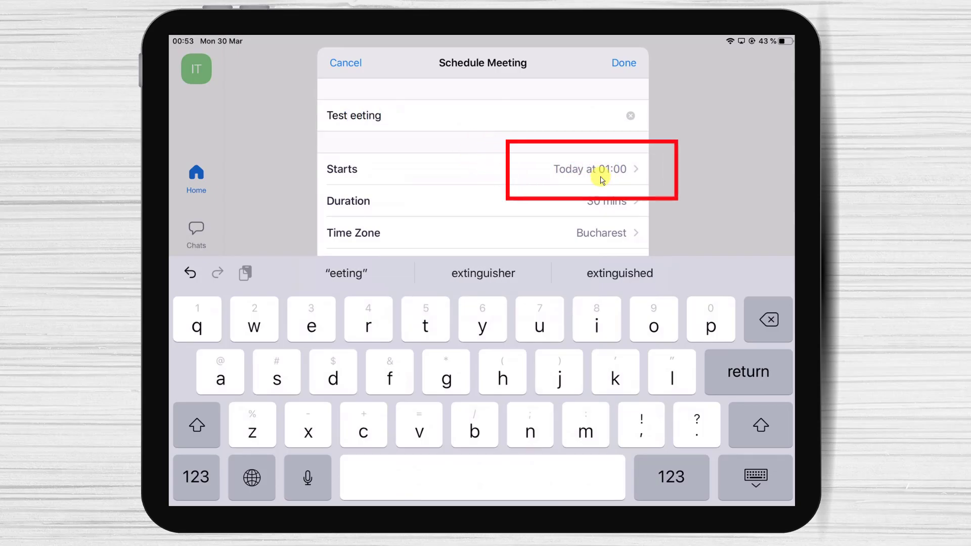
click(601, 179)
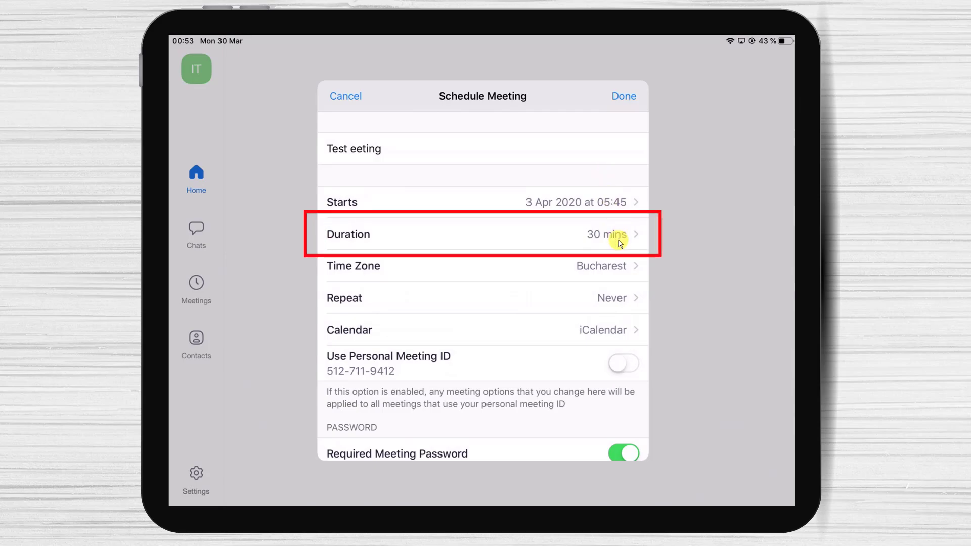
click(618, 299)
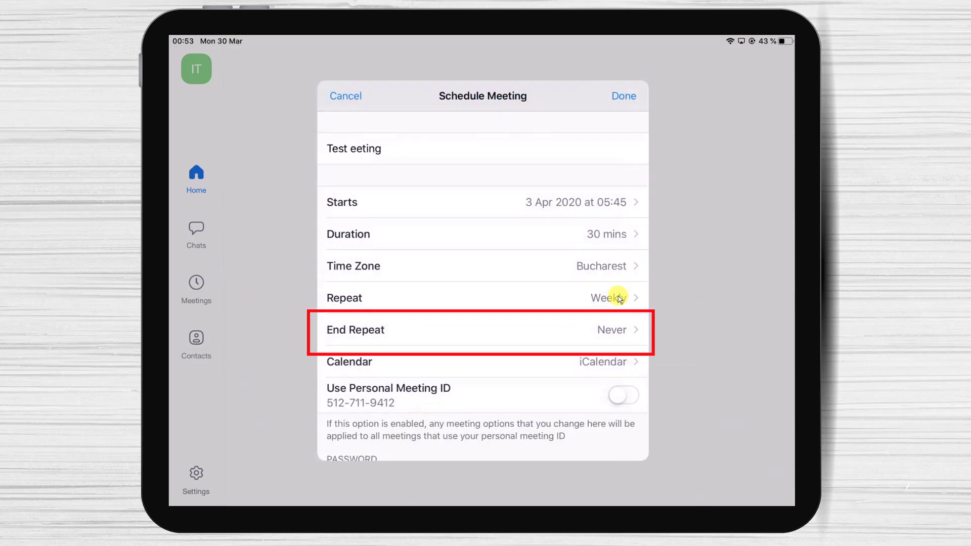
scroll(618, 296, down, 5)
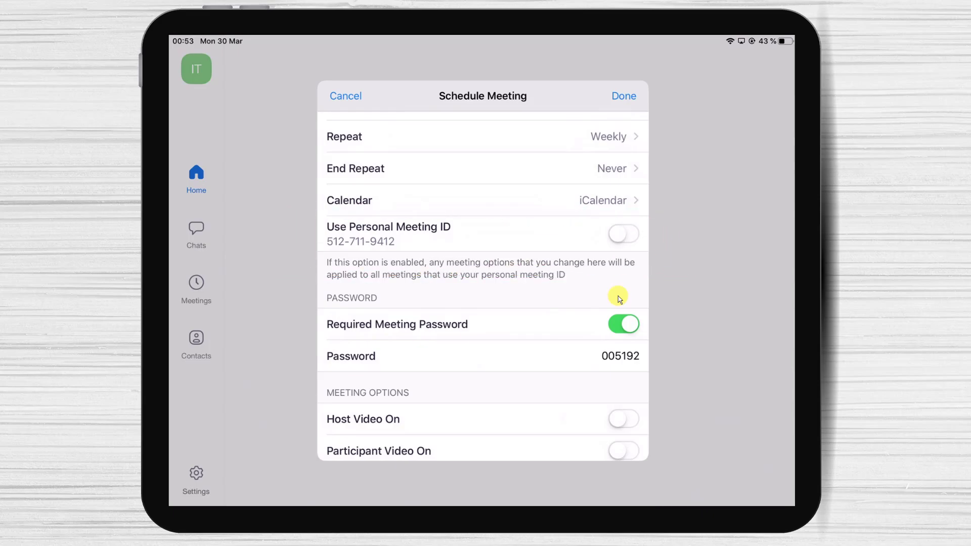
scroll(618, 296, down, 3)
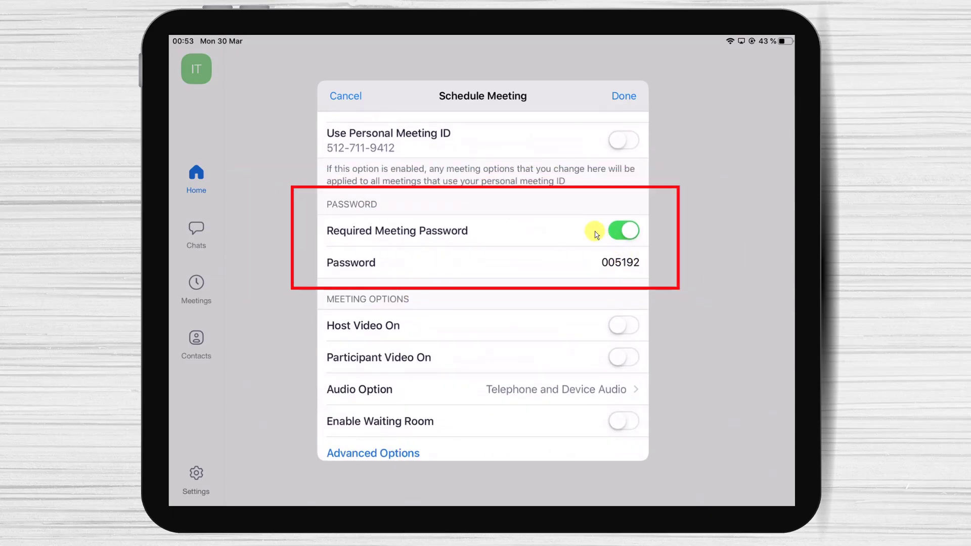
Step: Keep the meeting password required with host and participant video on, and save the meeting
click(620, 232)
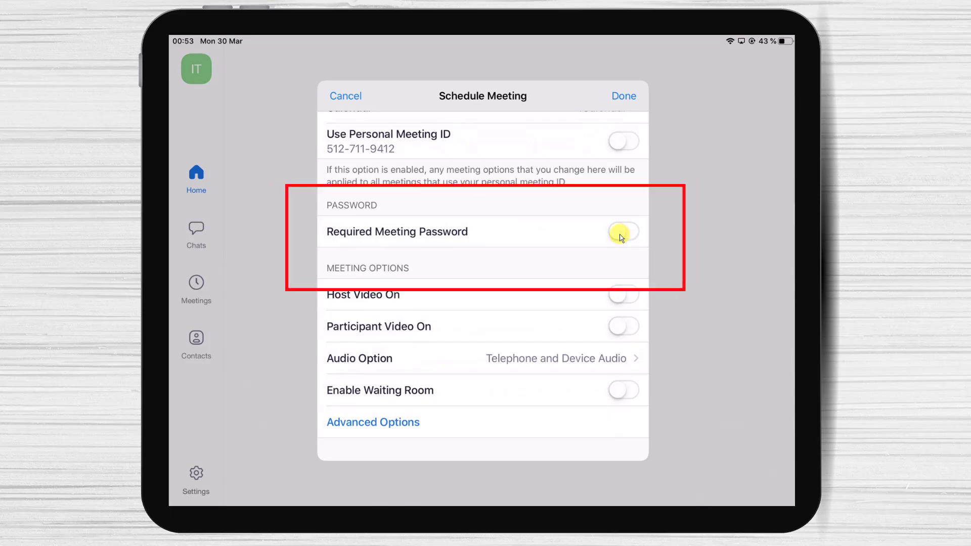
click(621, 232)
scroll(620, 237, down, 2)
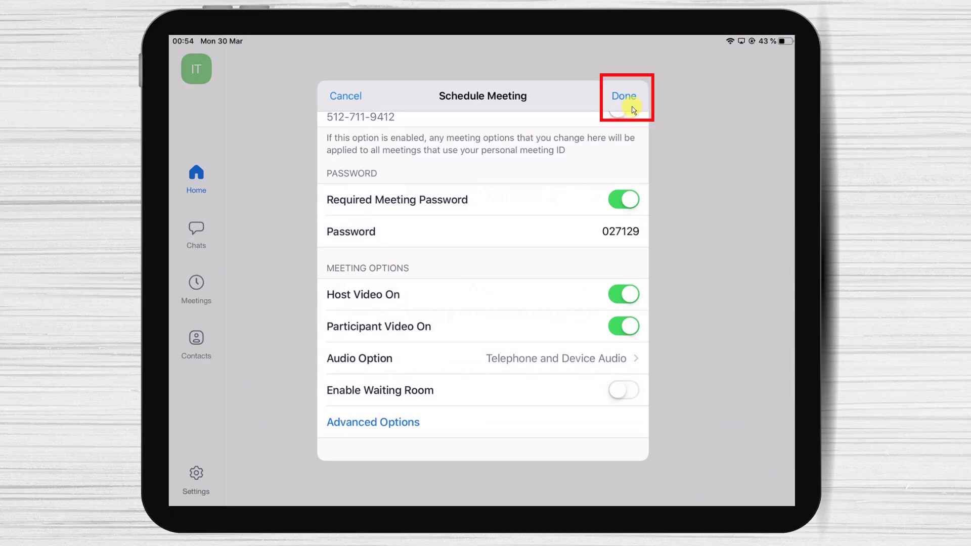
click(632, 106)
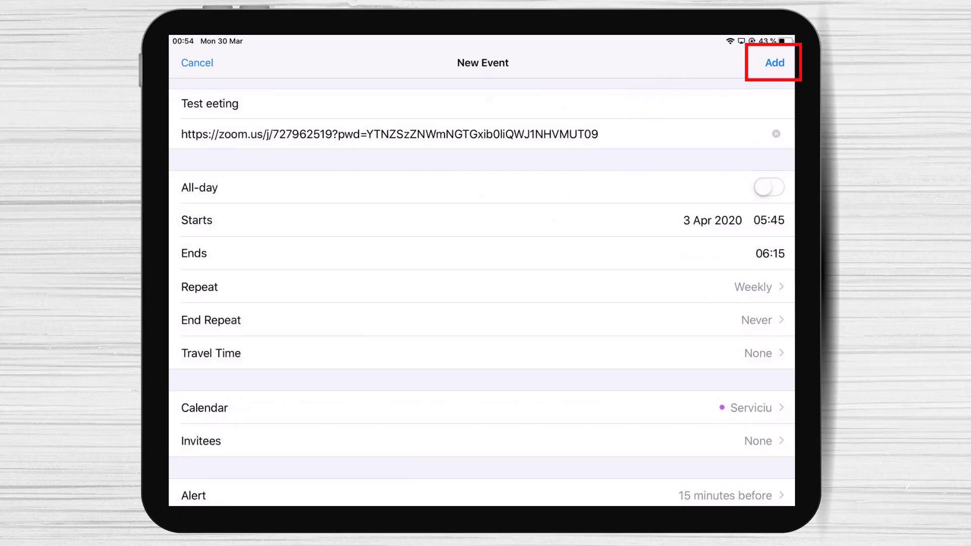
Step: Add the Test eeting calendar event for 3 Apr 2020, 05:45–06:15
click(778, 67)
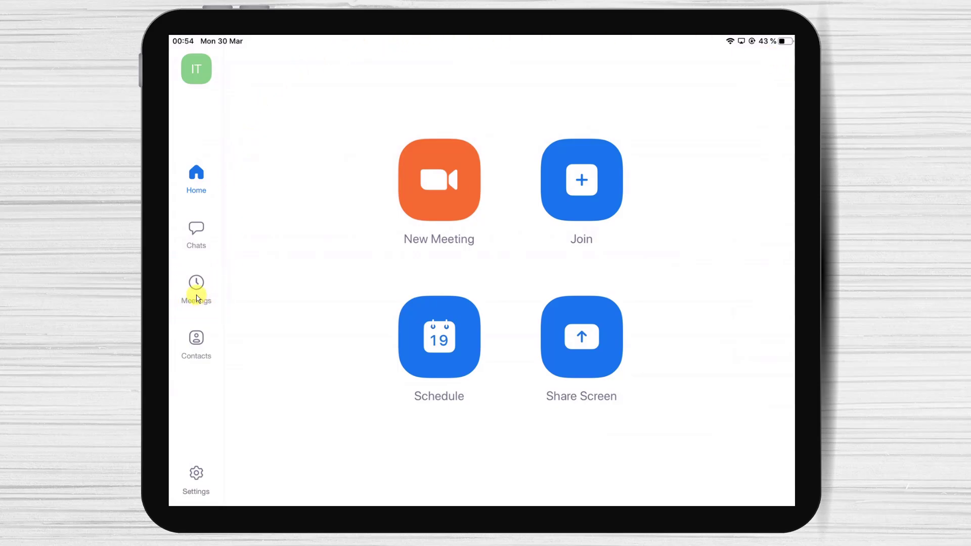
Step: Start the recurring Test eeting (727-962-519) from Upcoming Meetings with internet audio
click(196, 298)
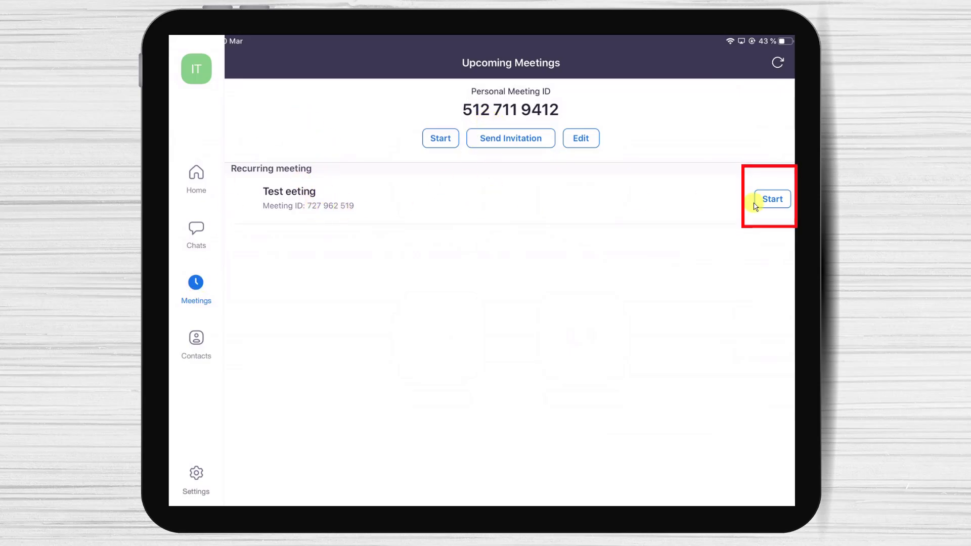
click(771, 201)
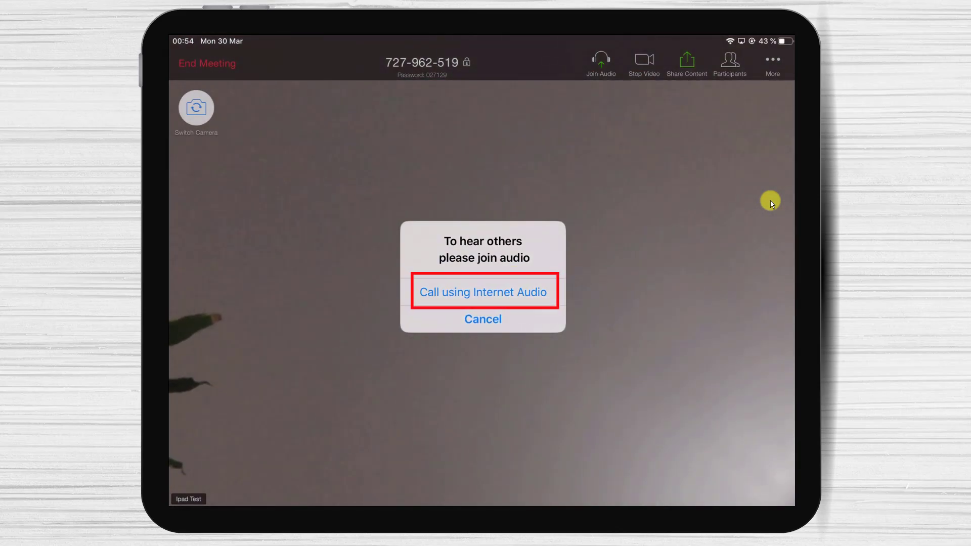
click(522, 299)
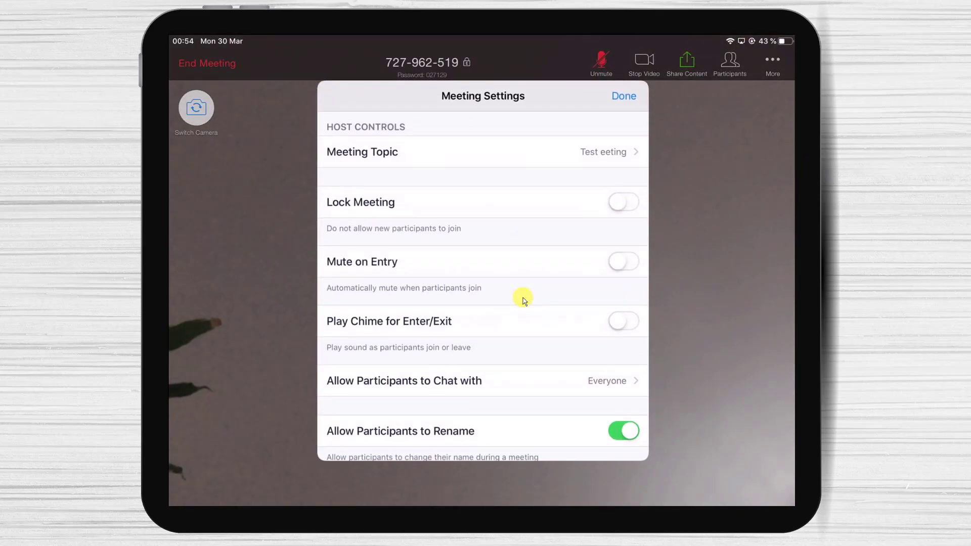
scroll(522, 299, down, 3)
scroll(523, 297, down, 2)
scroll(523, 298, down, 2)
scroll(523, 298, up, 5)
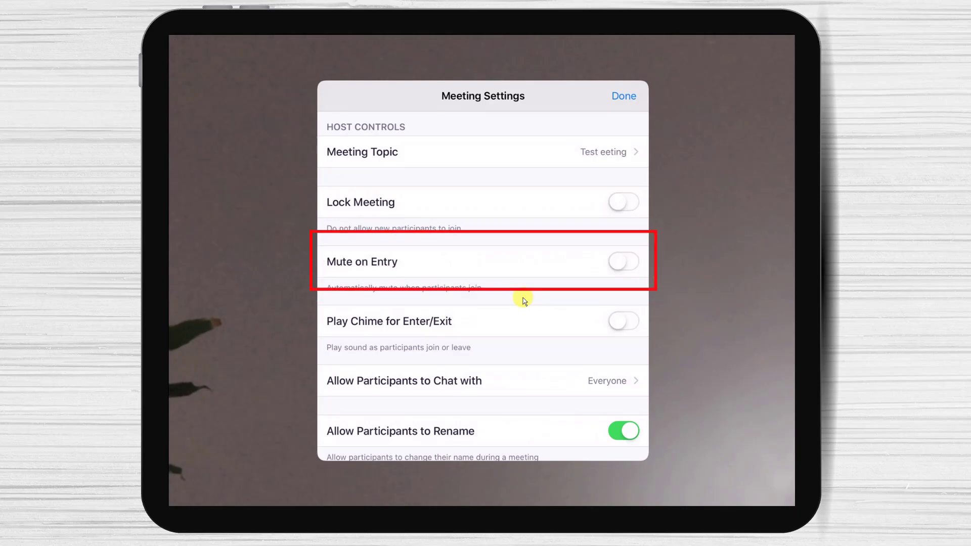
scroll(523, 298, down, 1)
scroll(522, 300, down, 3)
scroll(522, 300, down, 1)
scroll(522, 298, down, 1)
scroll(523, 298, down, 1)
scroll(522, 298, down, 1)
scroll(522, 298, down, 1)
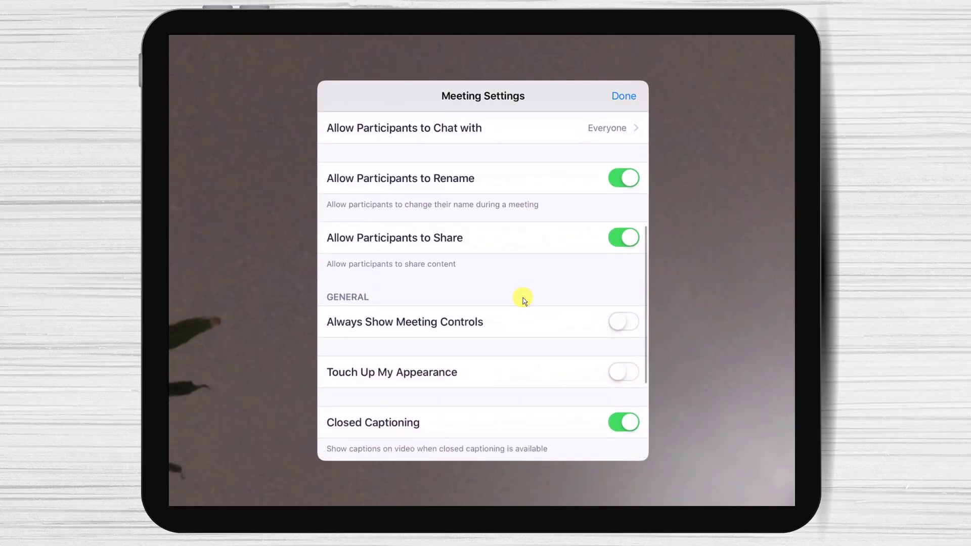
scroll(522, 298, down, 2)
scroll(522, 298, down, 1)
scroll(523, 298, down, 1)
scroll(522, 298, down, 1)
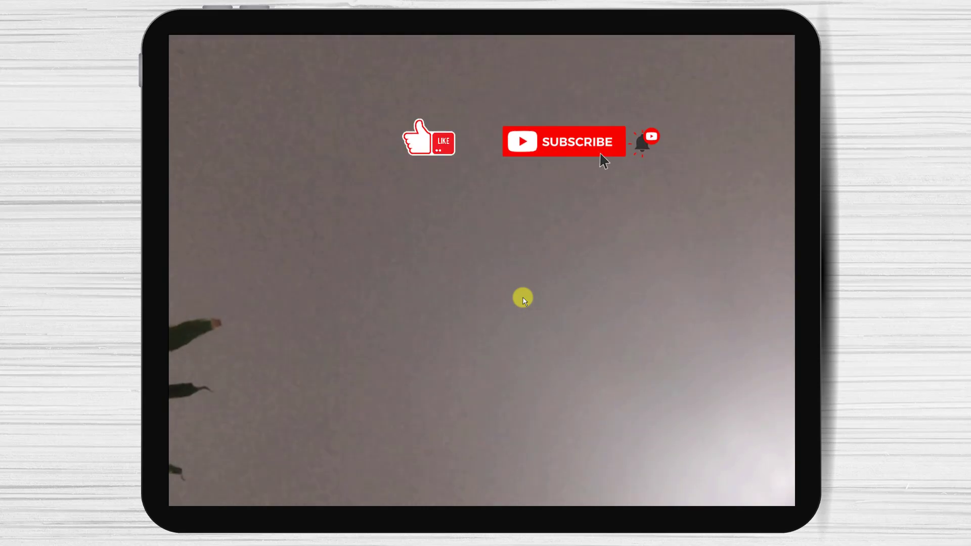
Step: Bring the 727-962-519 meeting's toolbar and Switch Camera controls back into view
click(522, 298)
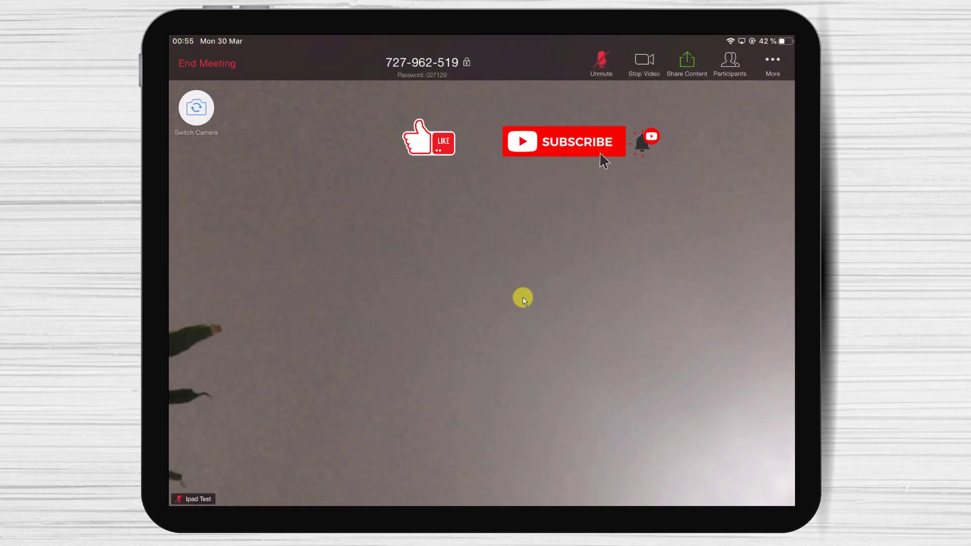
click(523, 298)
click(523, 298)
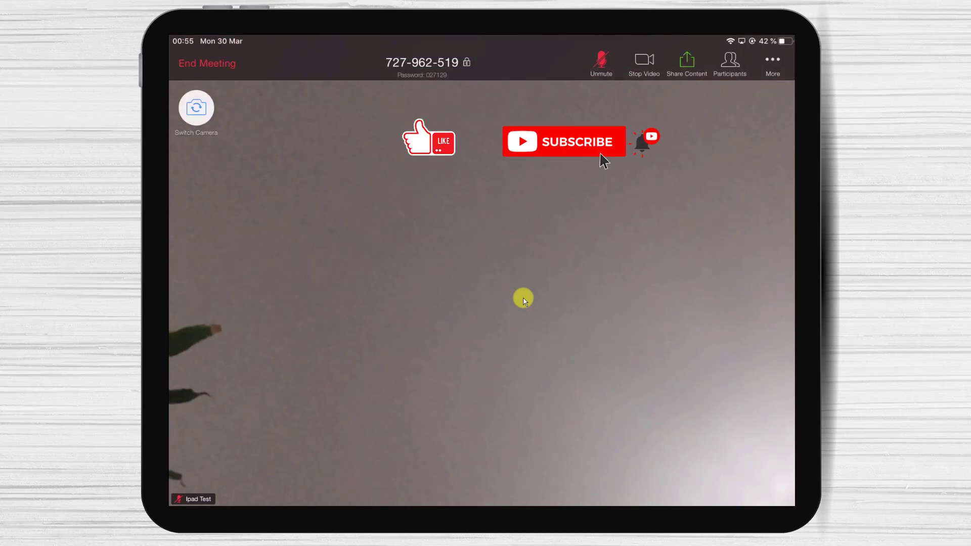